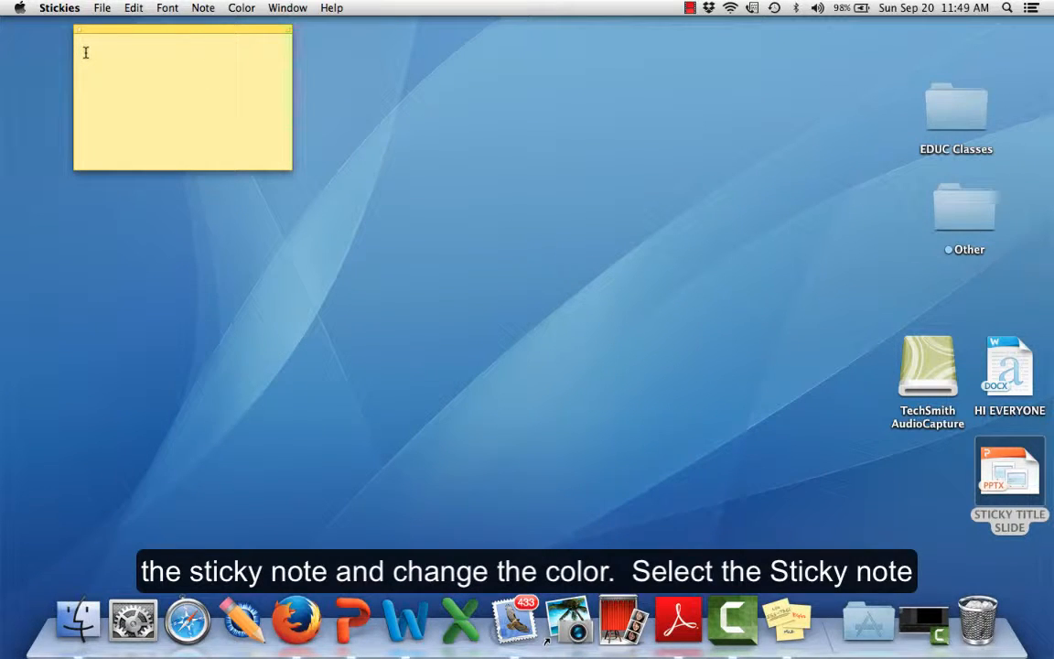
Change the empty yellow sticky note's color to green.
mouse_move(85, 52)
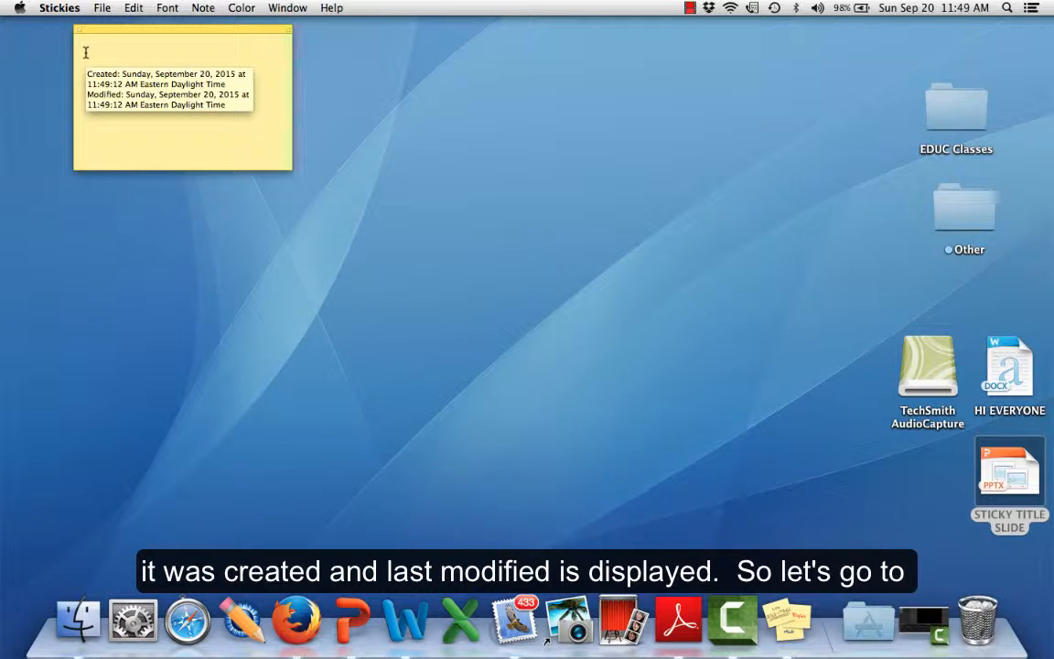
left_click(243, 9)
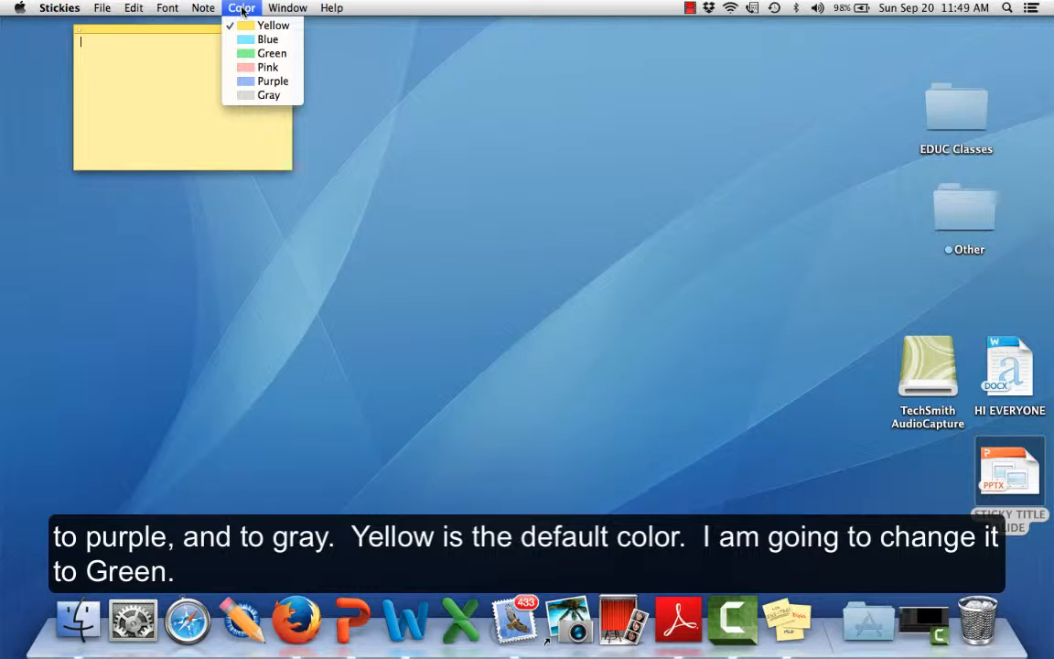
left_click(252, 55)
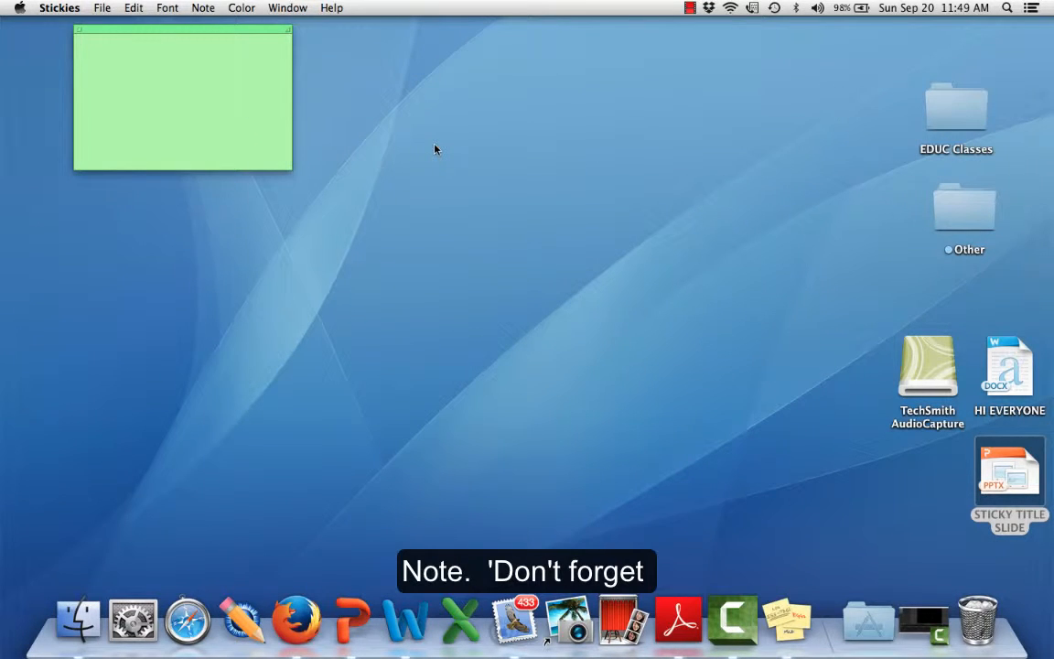
Write a reminder in the green note about the 2PM meeting with the named contact, followed by "- Don't forget the AUGUST spreadsheets".
type("Don't forget meeting with ")
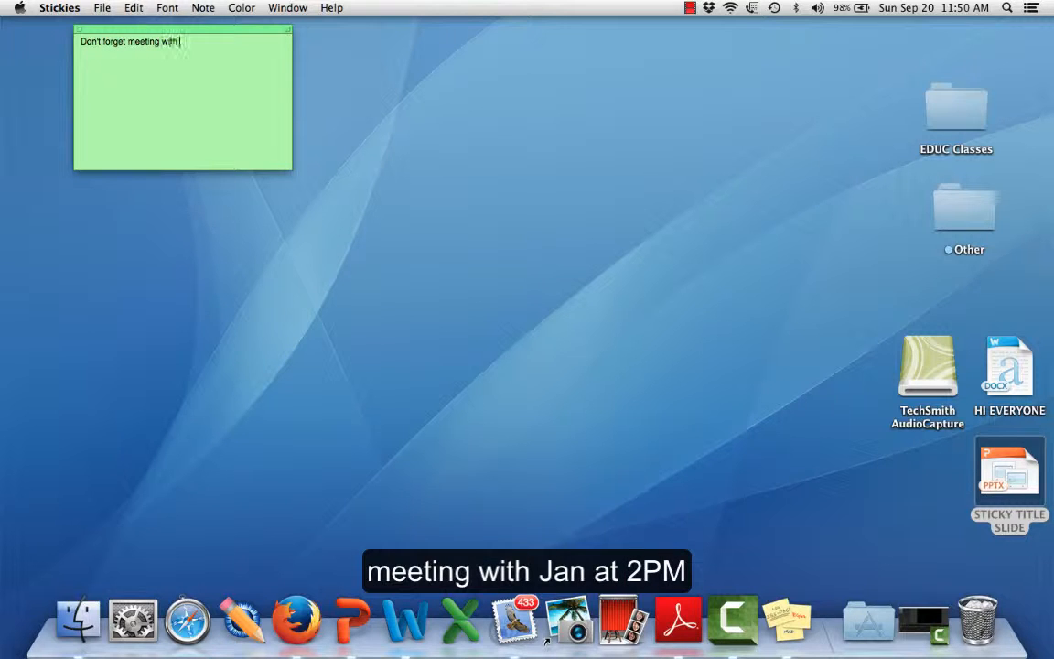
type("JAN at 2PM - Don't forg")
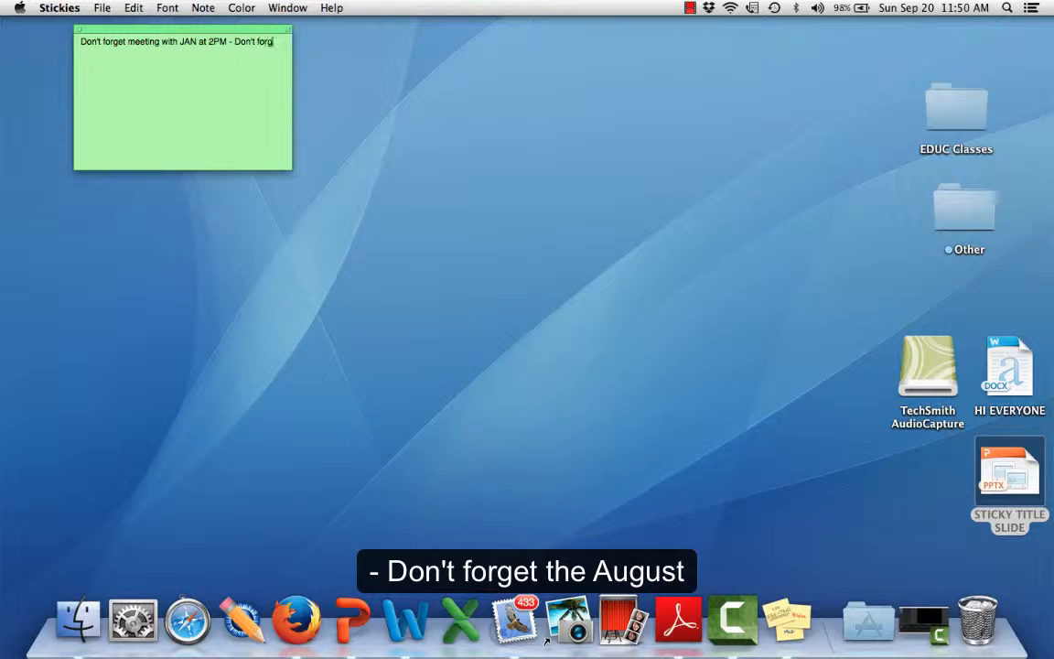
type("et the AUGUST ")
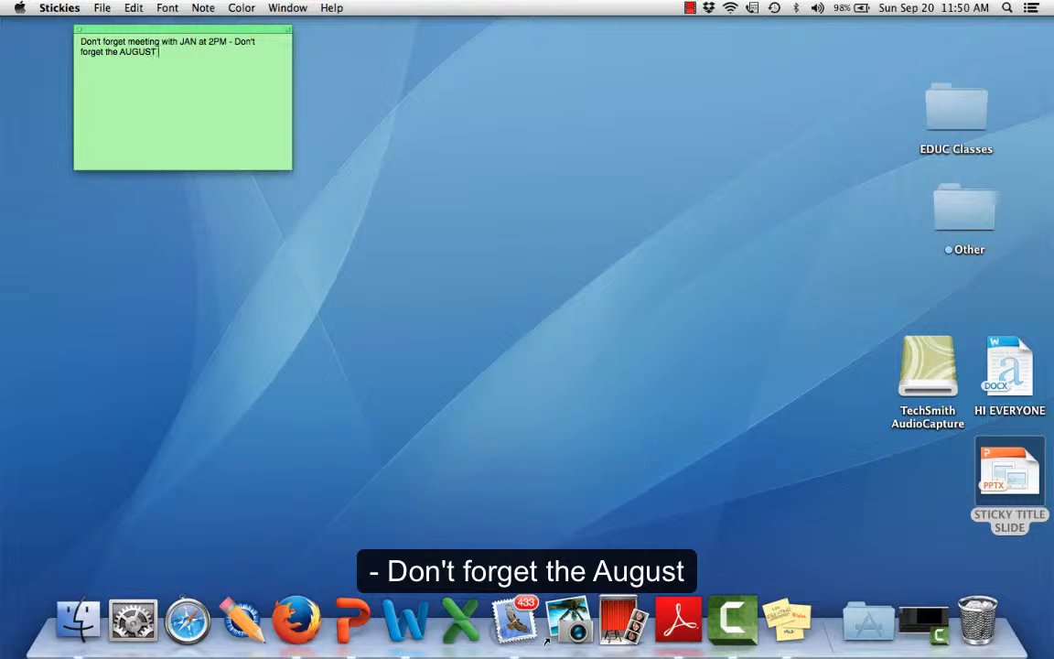
type("spreadsheets")
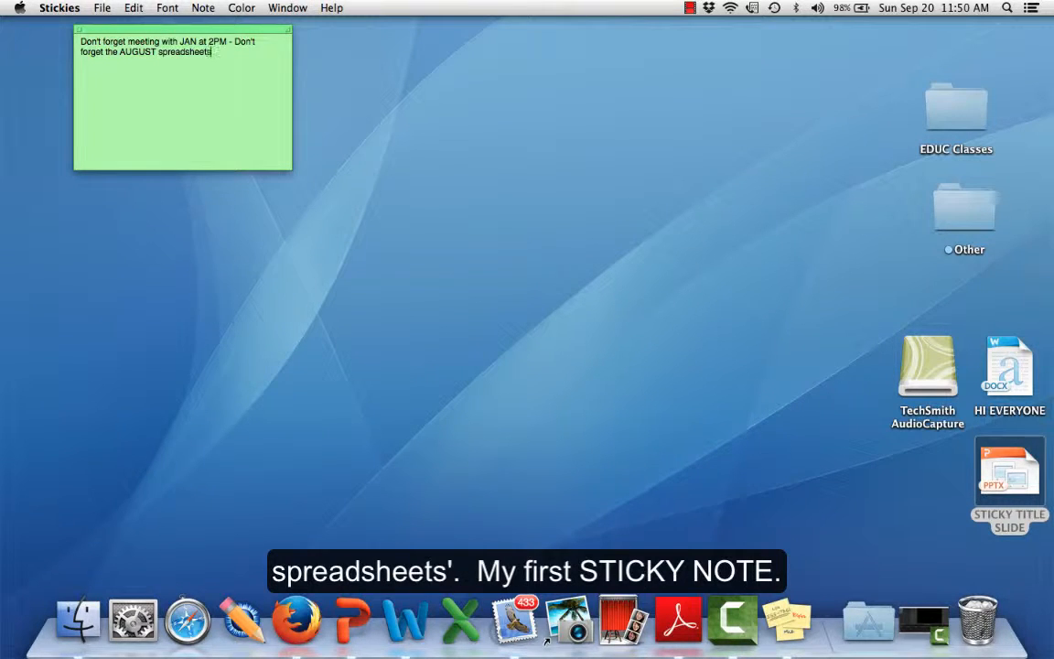
key("Return")
Collapse the green note to its title bar and move it to the desktop's upper-right corner.
double_click(254, 31)
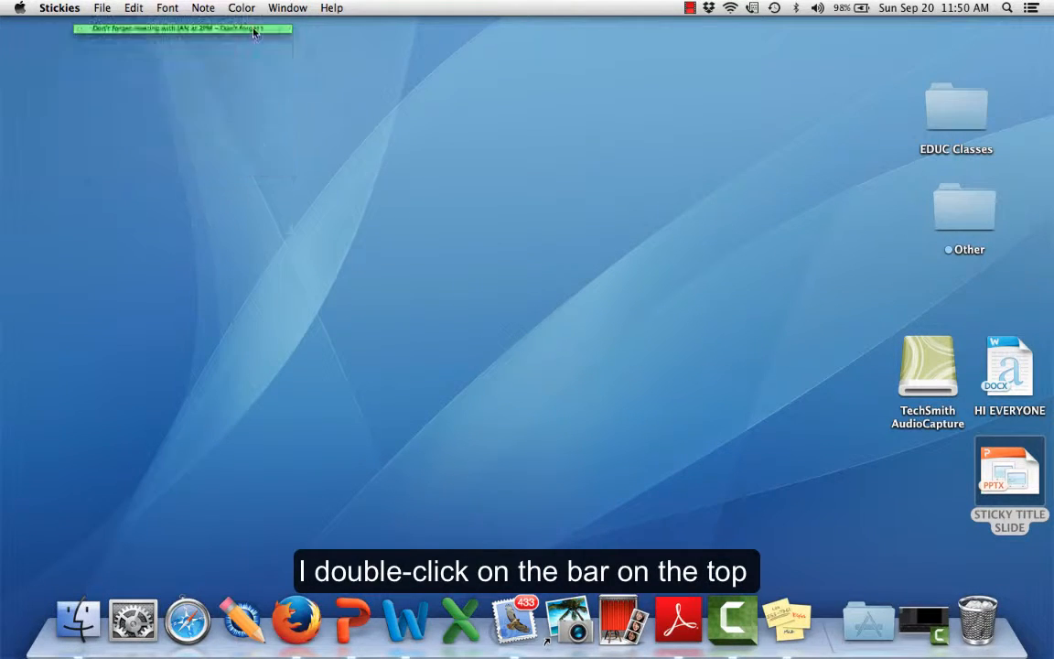
left_click_drag(170, 32, 910, 27)
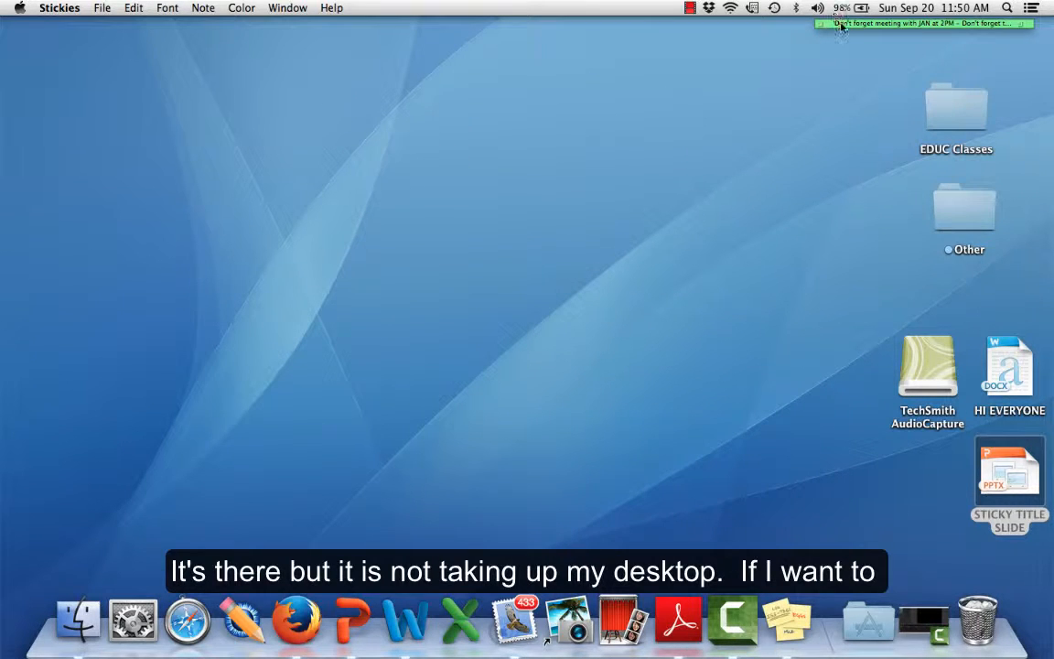
Bring the collapsed green note back to the middle of the desktop and expand it.
left_click_drag(841, 26, 500, 94)
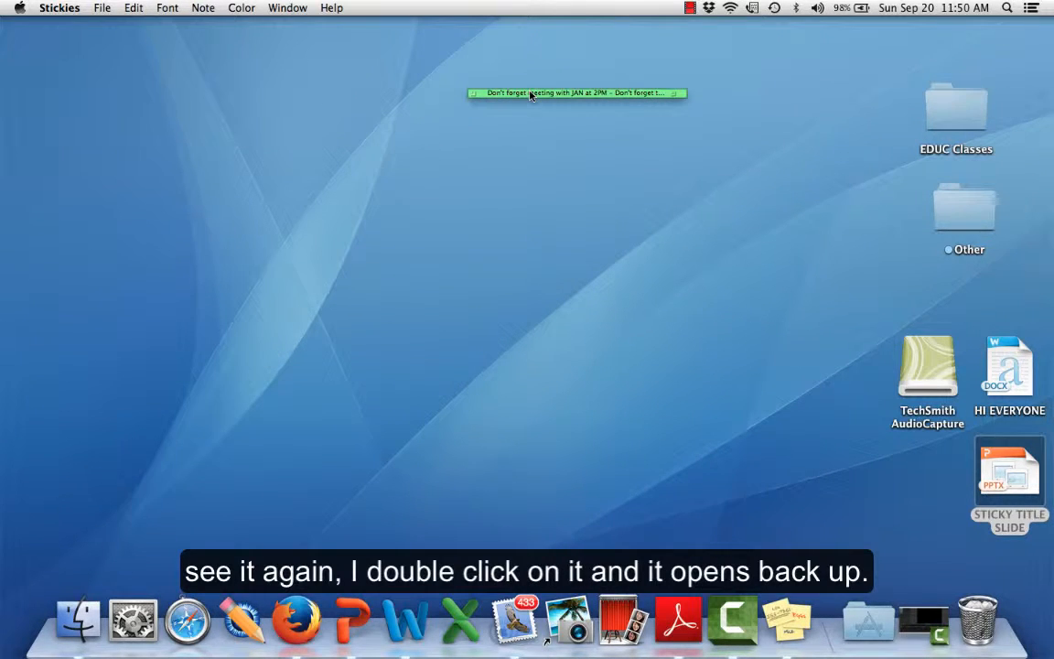
double_click(530, 93)
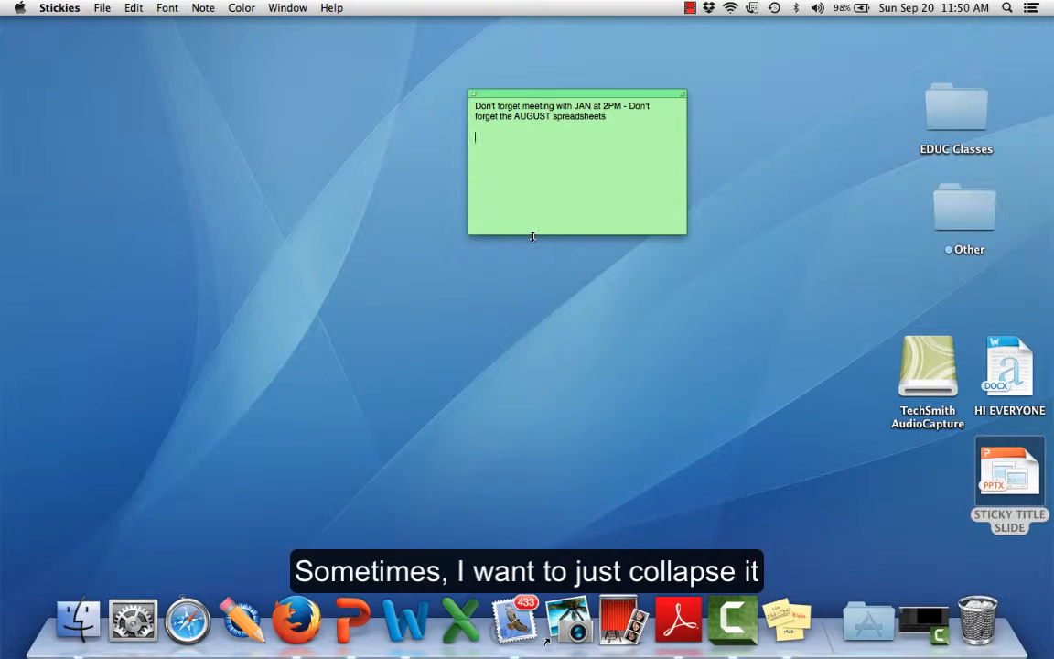
Shorten the green note to just fit its two lines of text and move it to the desktop's upper-right corner.
left_click_drag(533, 236, 537, 140)
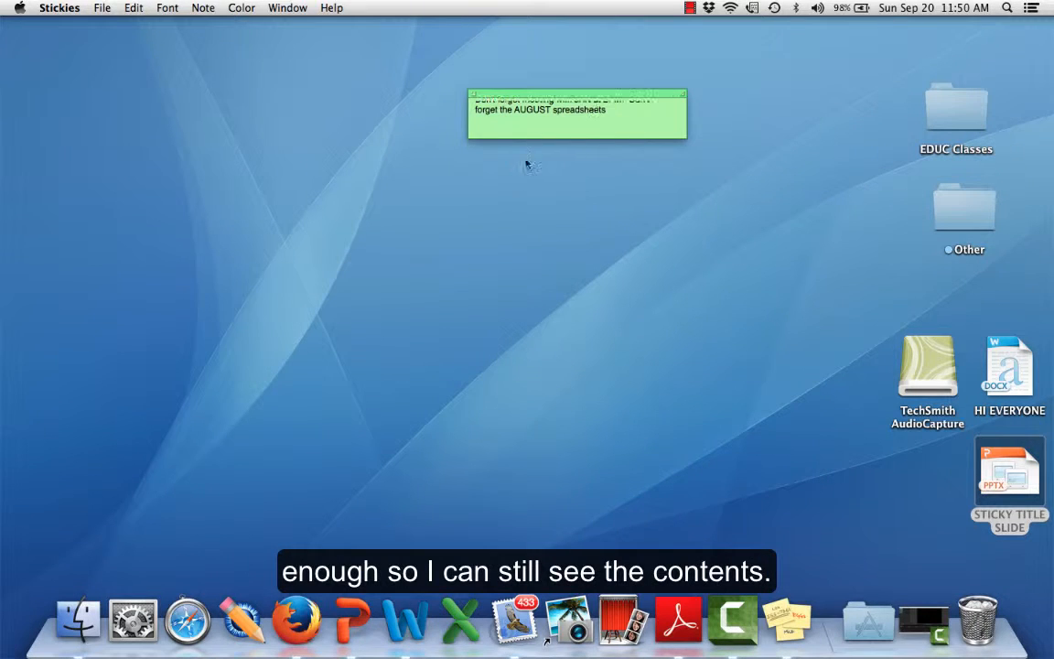
left_click_drag(533, 138, 532, 148)
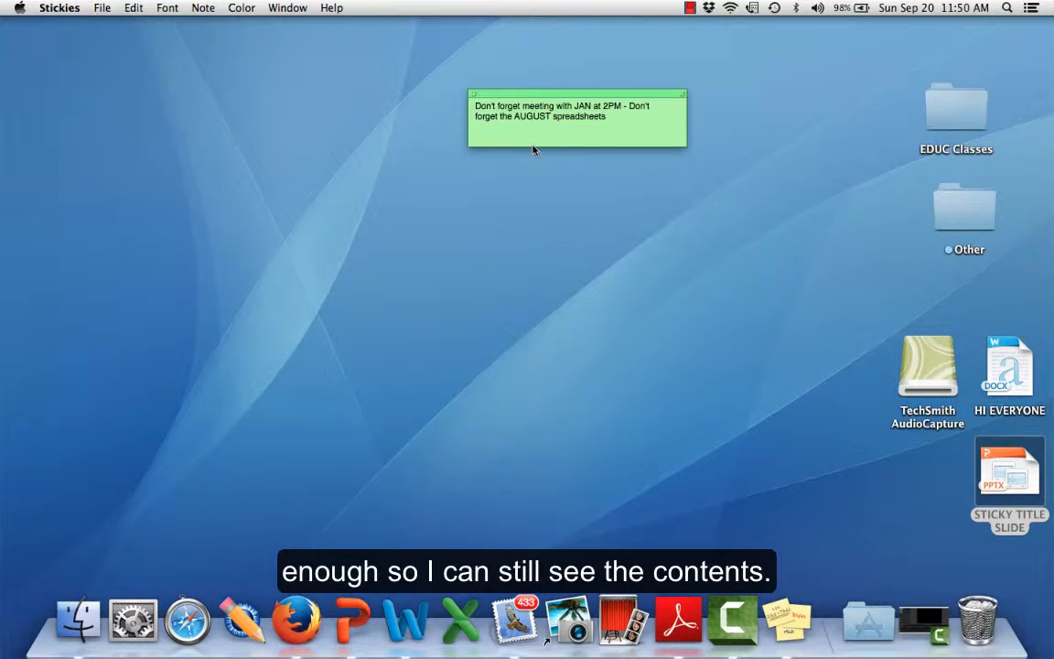
left_click_drag(546, 94, 874, 30)
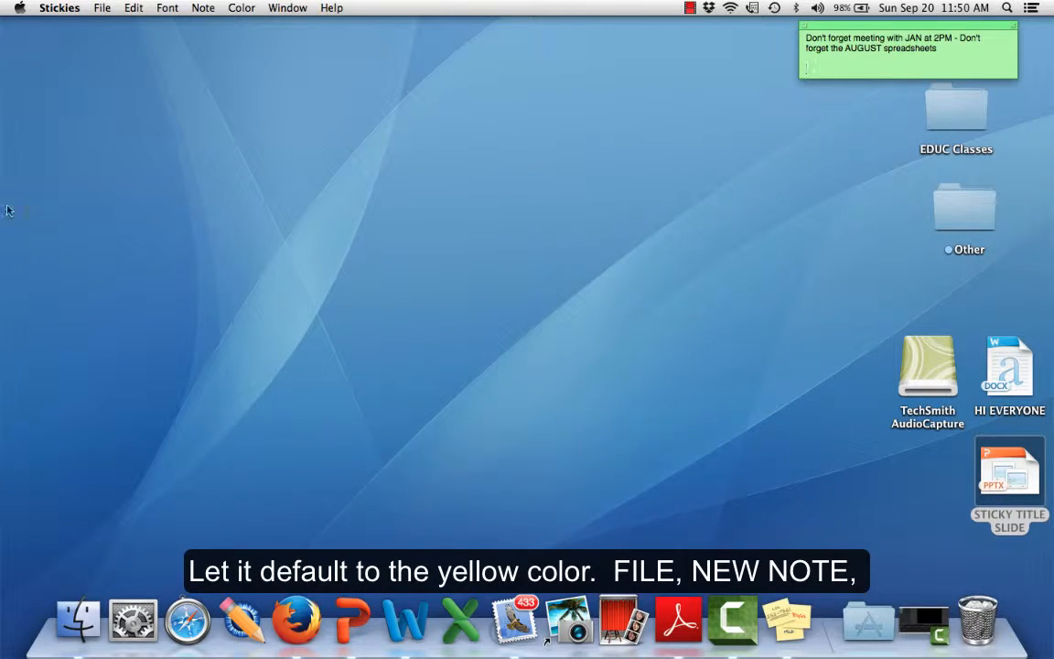
Create a new note in the default yellow and move it to the open area left of the desktop's center.
left_click(102, 11)
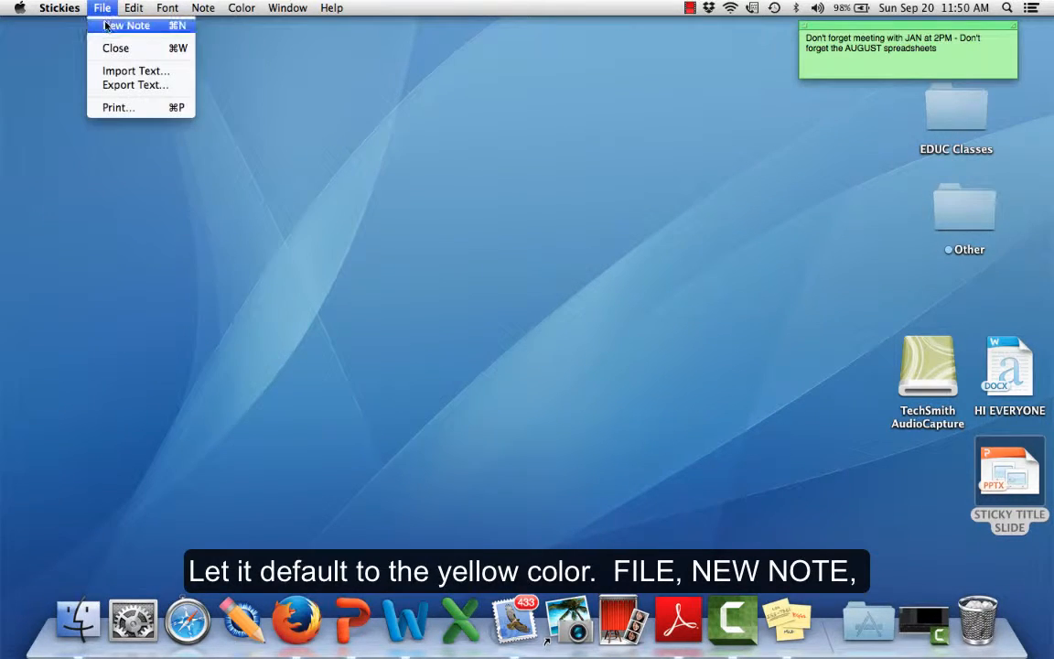
left_click(110, 26)
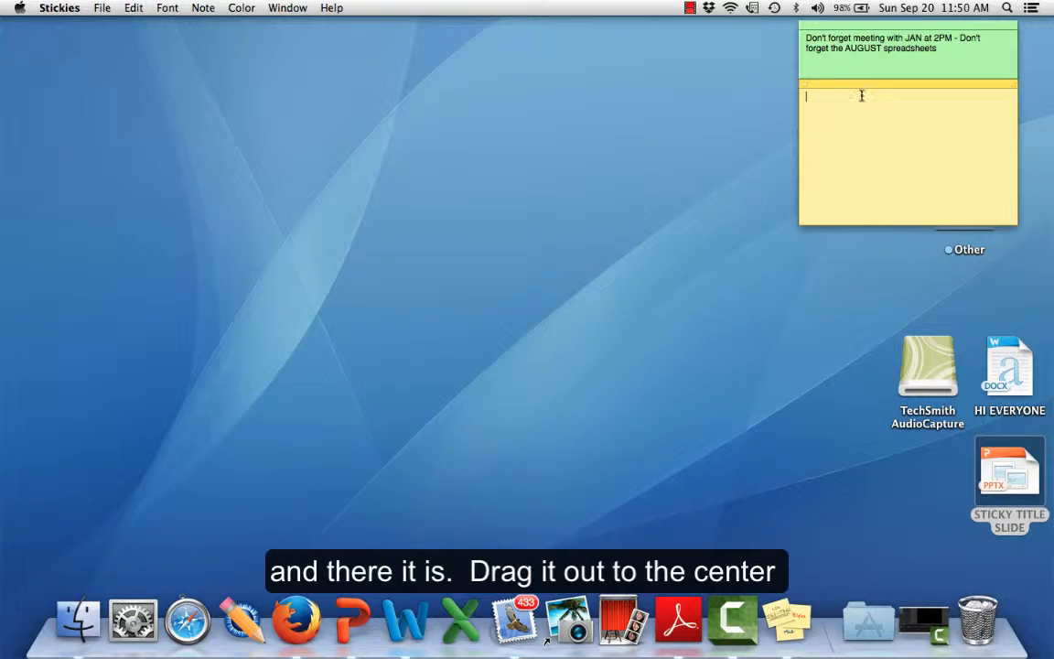
left_click_drag(860, 85, 342, 115)
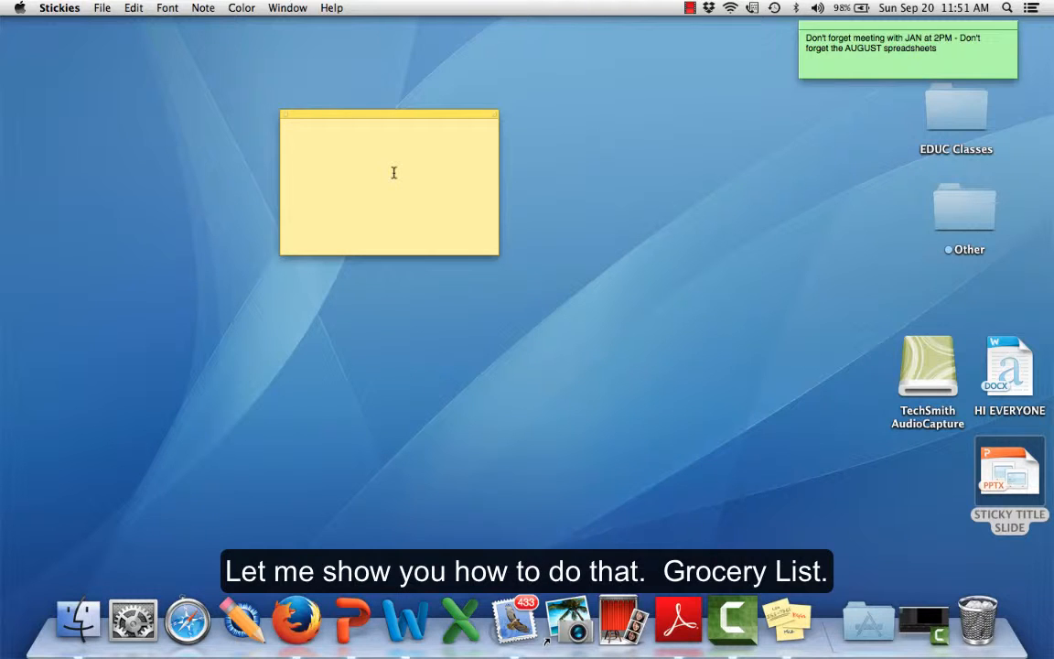
Title the yellow note "GROCERY LIST" and start a dashed list below it with COUPONS and the indented sub-item SOUP.
type("GROCERY LIST")
key("Return")
key("Return")
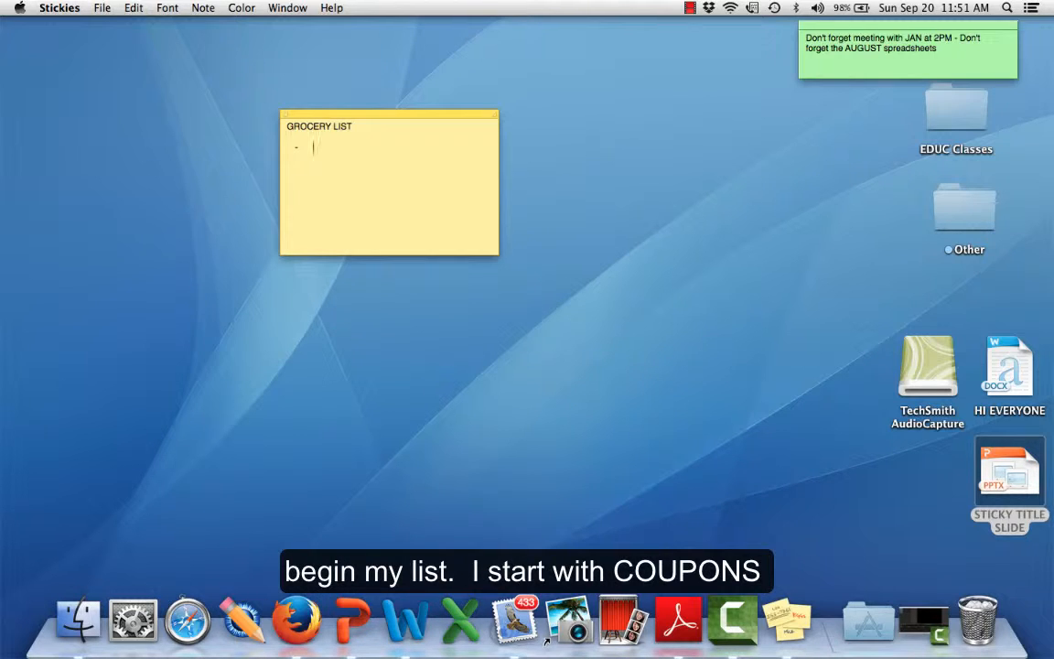
type("COUPONS")
key("Return")
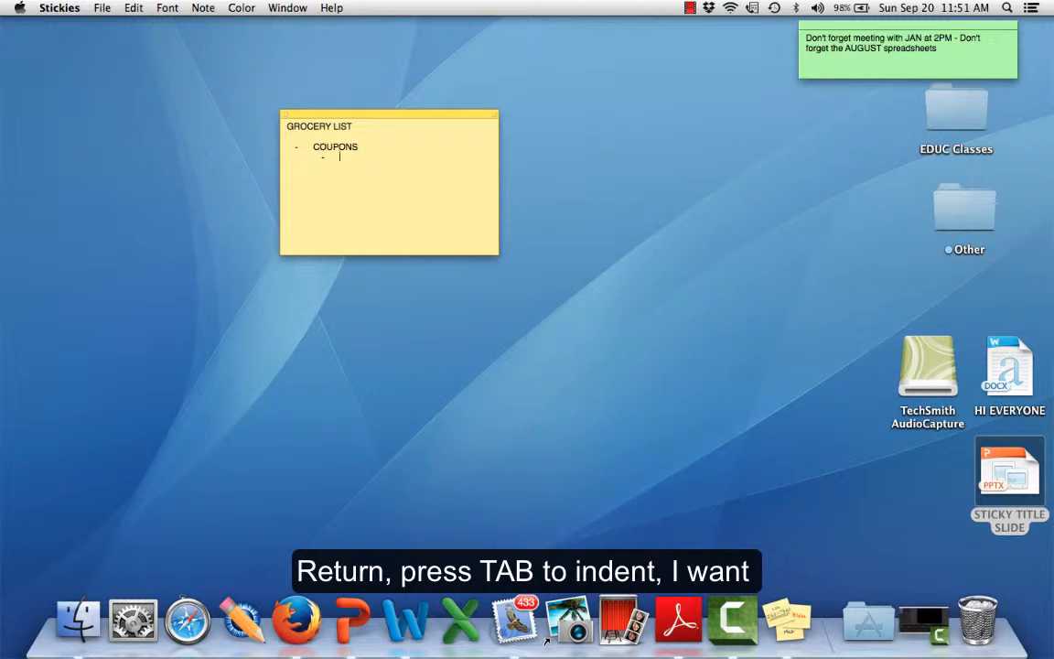
type("SOUP")
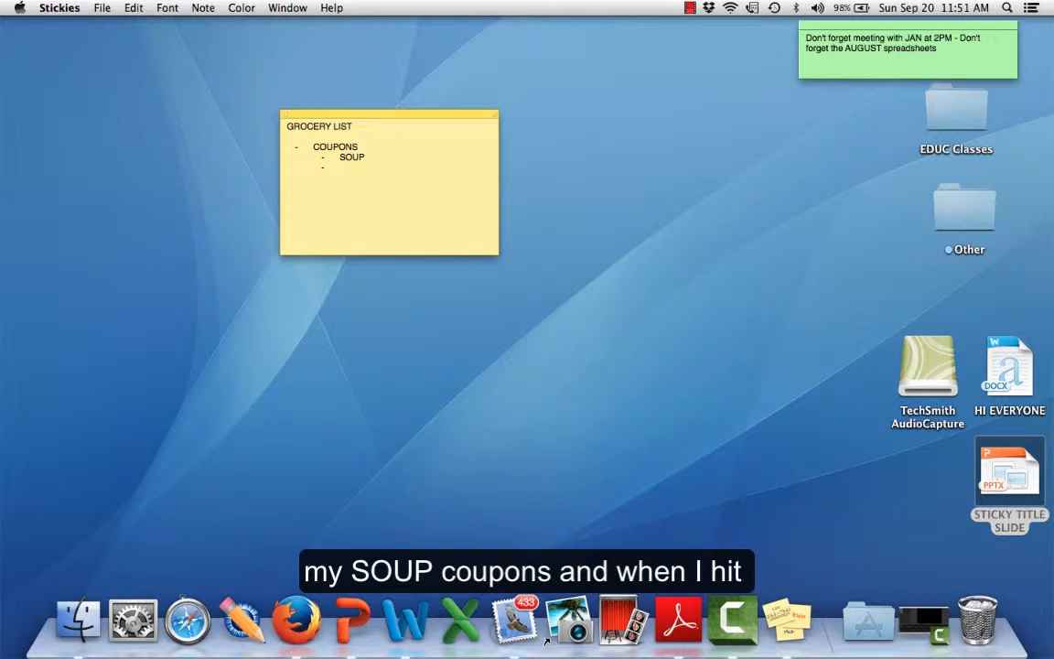
Add FRUIT as a first-level list item with the indented sub-items APPLES, BANANAS and ORANGES.
key("shift+Tab")
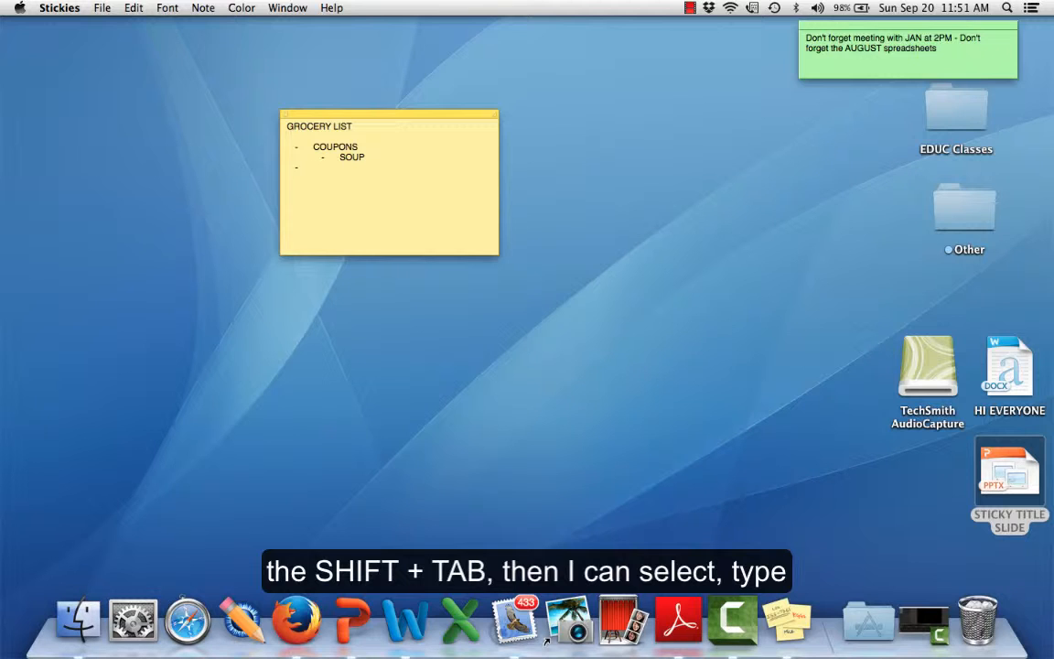
type("FRUIT \t-\t")
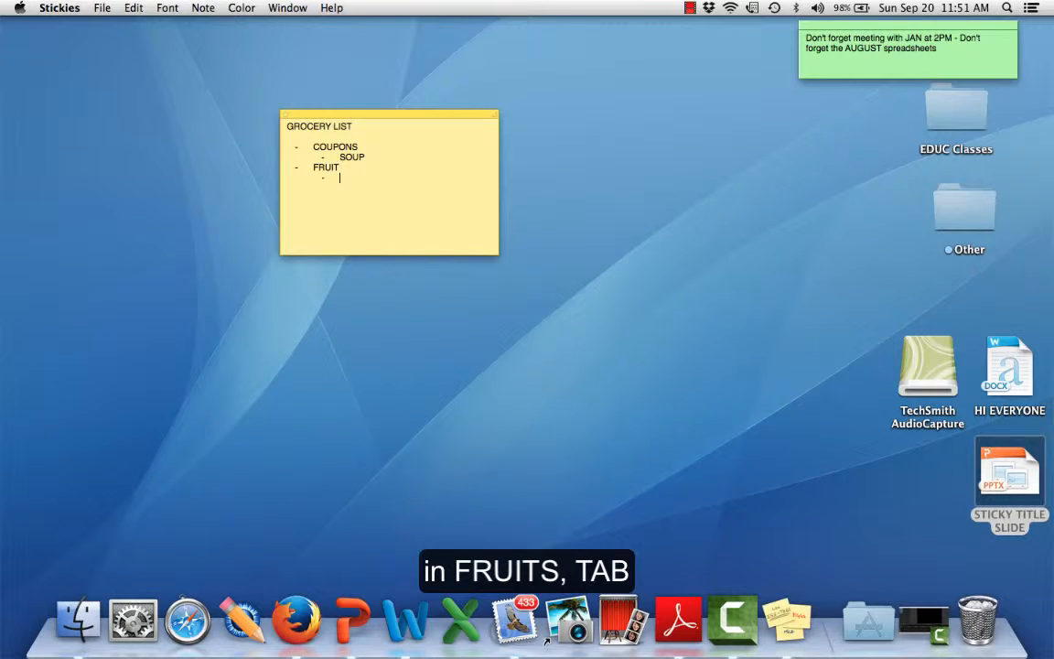
type("APPLES")
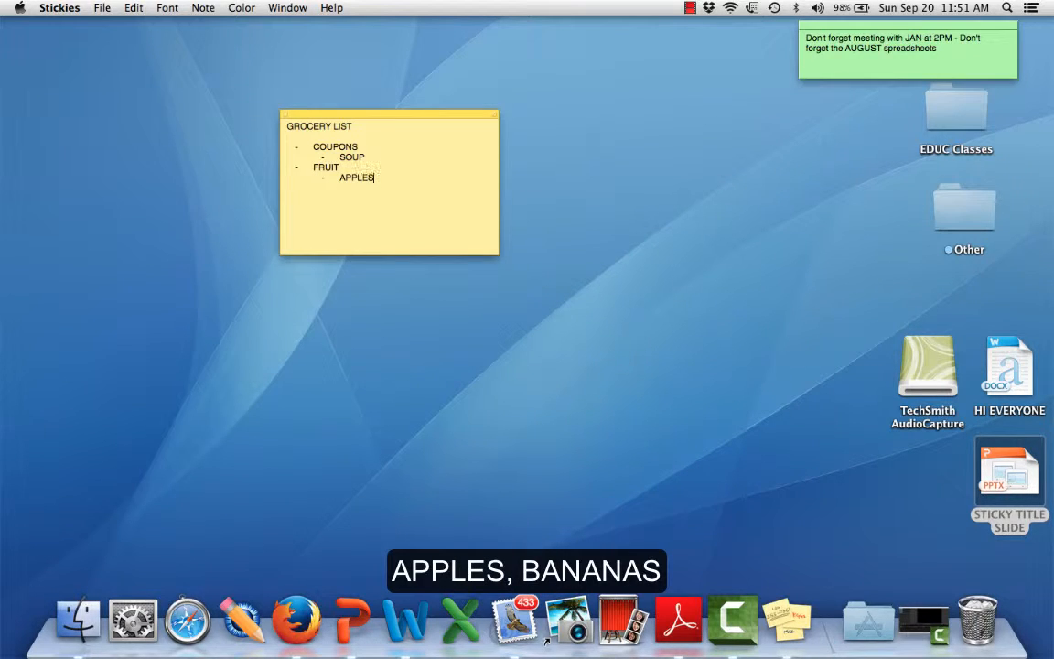
type(" \t-\tBANANAS")
key("Return")
type("ORANGES")
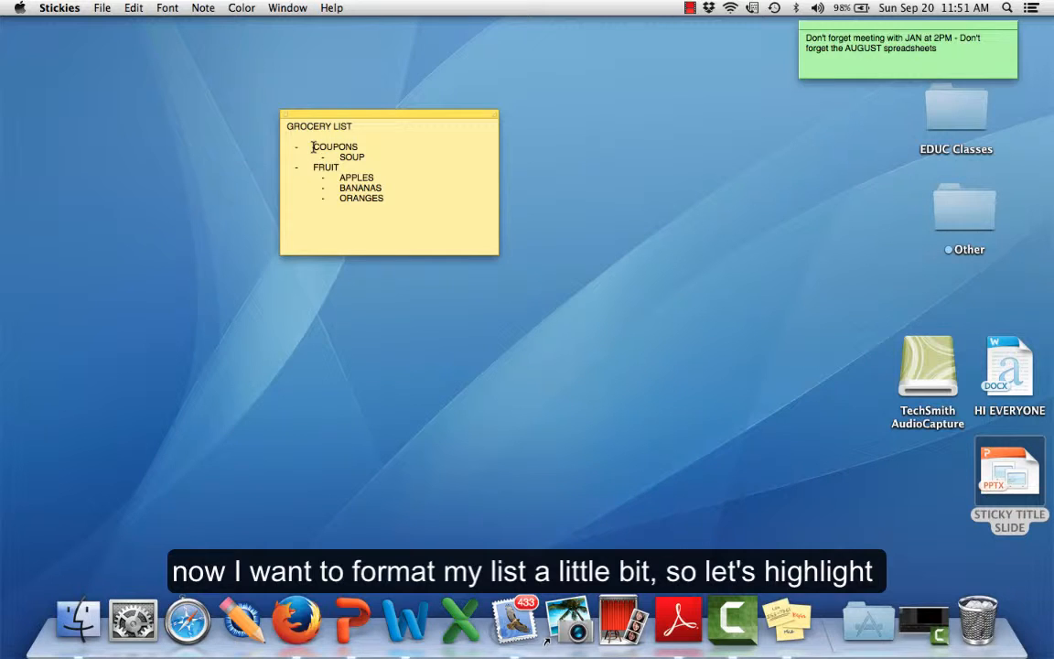
Set the first-level list marker of COUPONS and FRUIT to a diamond with a "-" prefix and a "-" suffix.
left_click_drag(312, 147, 360, 143)
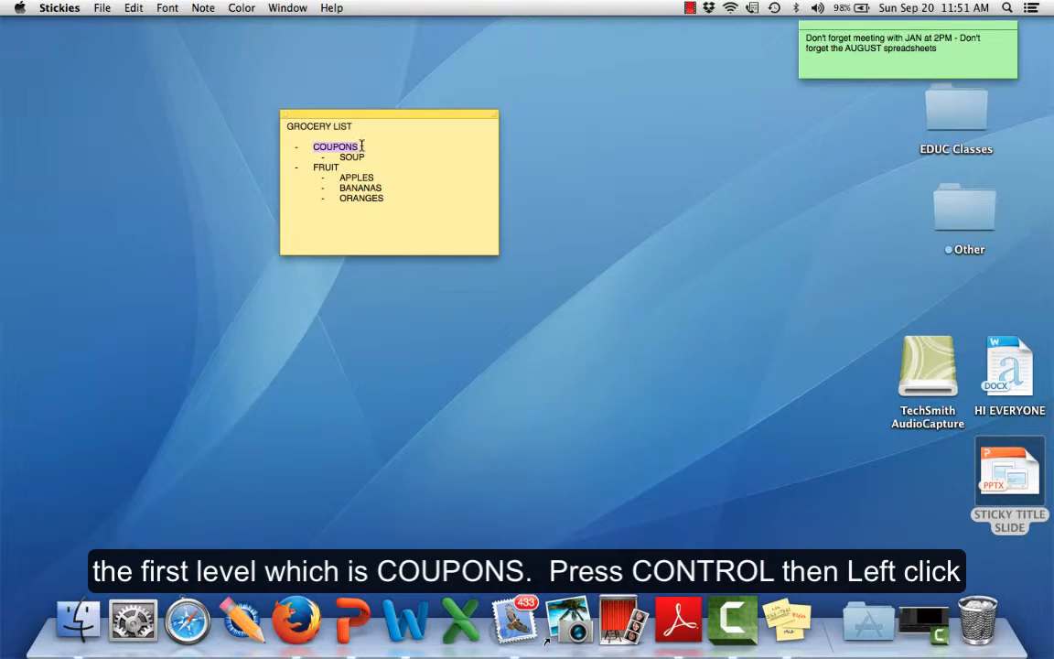
left_click(363, 146, "ctrl")
left_click(384, 155)
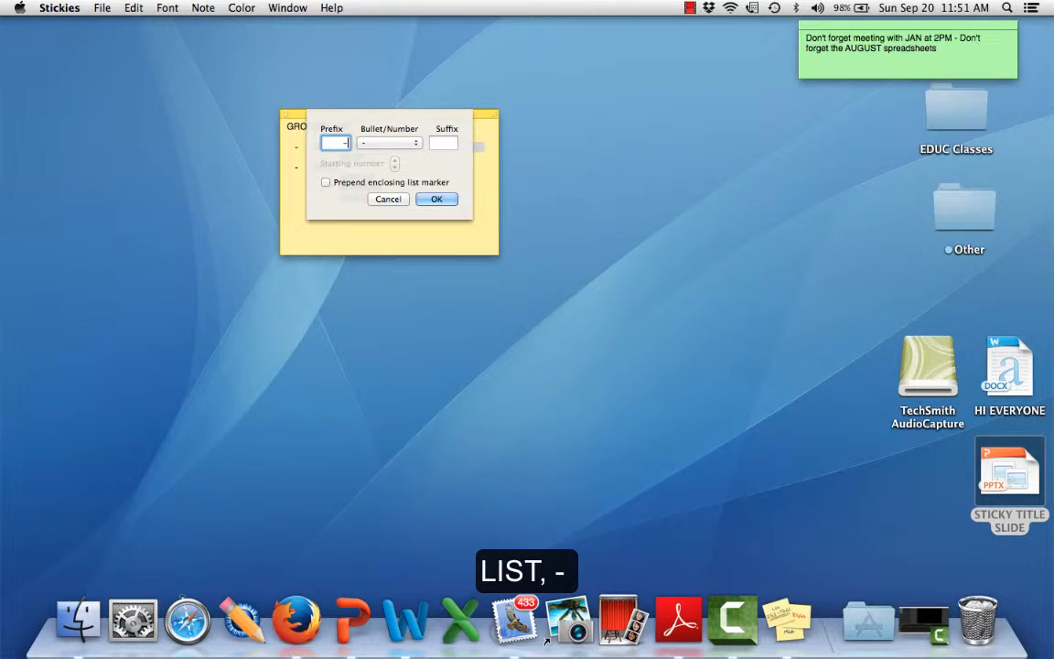
left_click(416, 143)
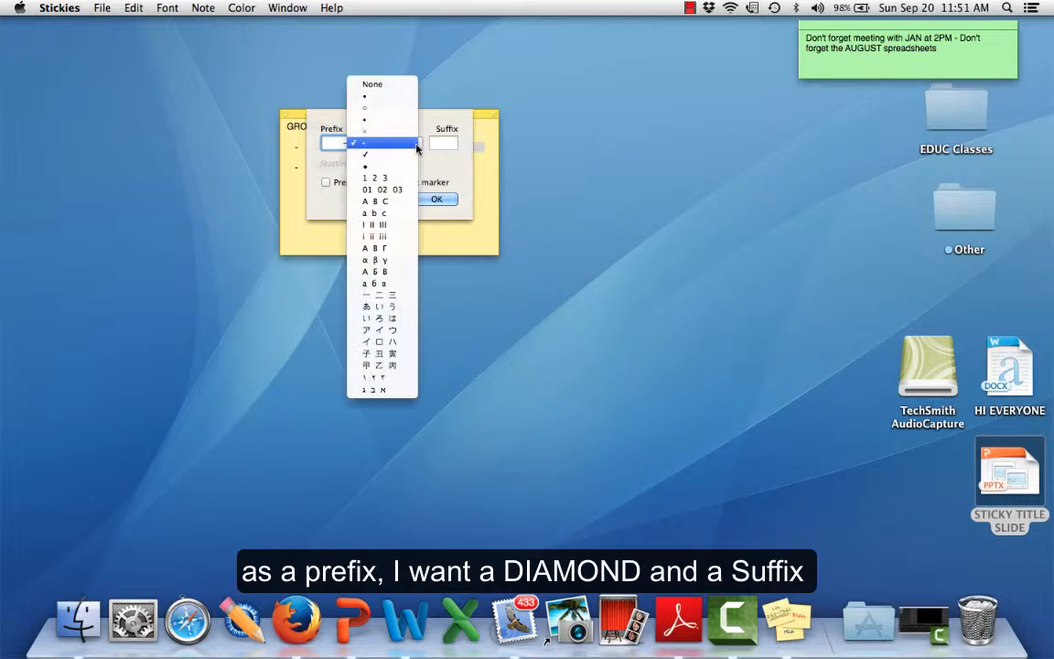
left_click(407, 166)
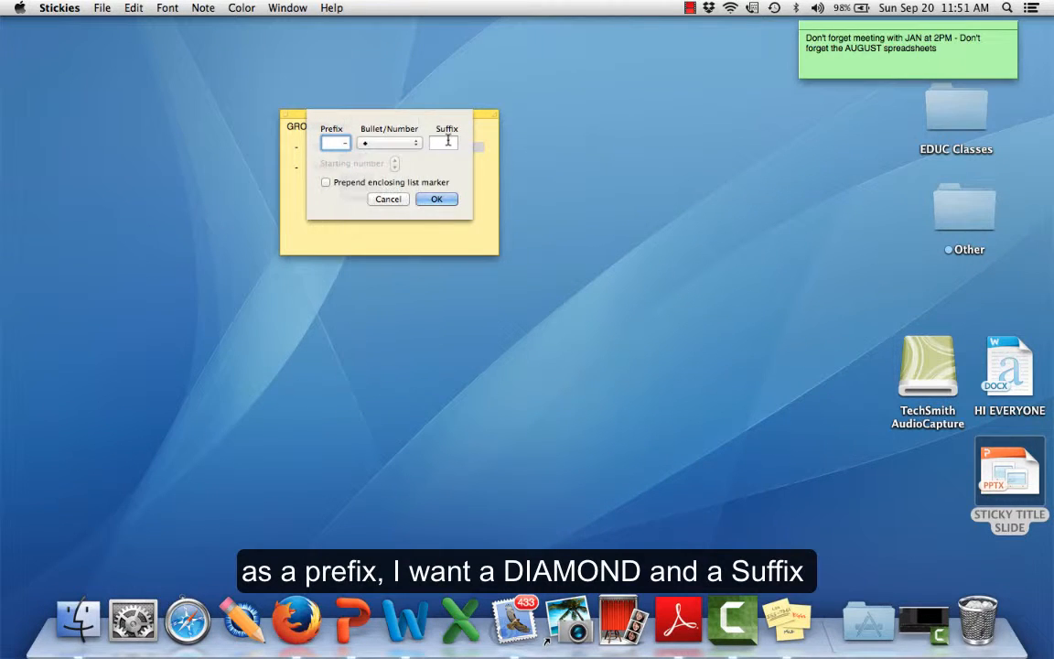
left_click(447, 142)
type("-")
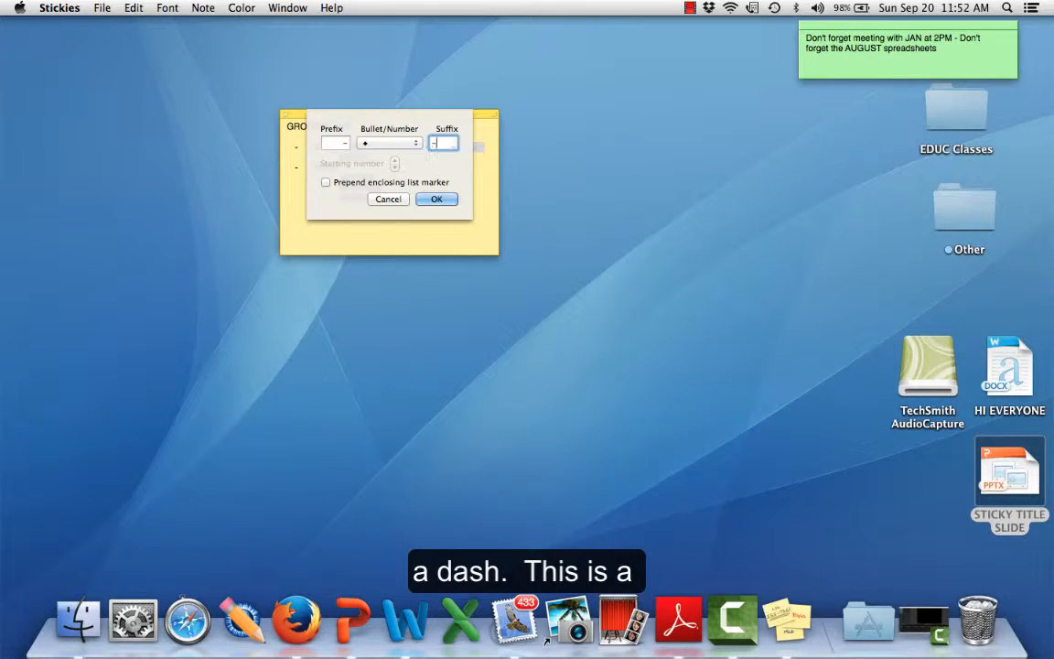
left_click(436, 199)
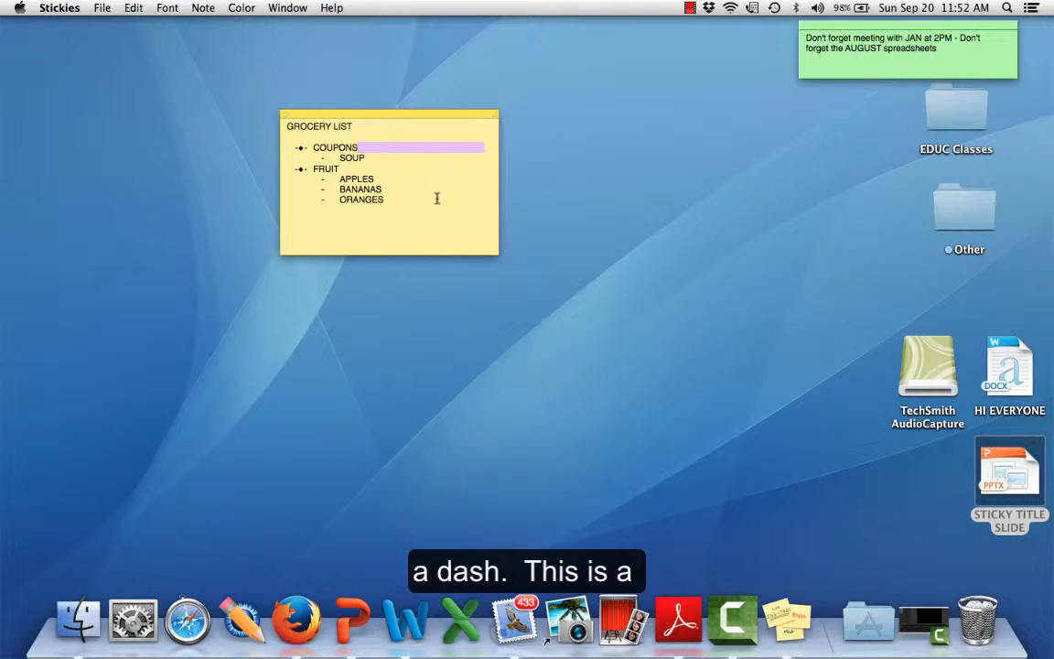
left_click(445, 228)
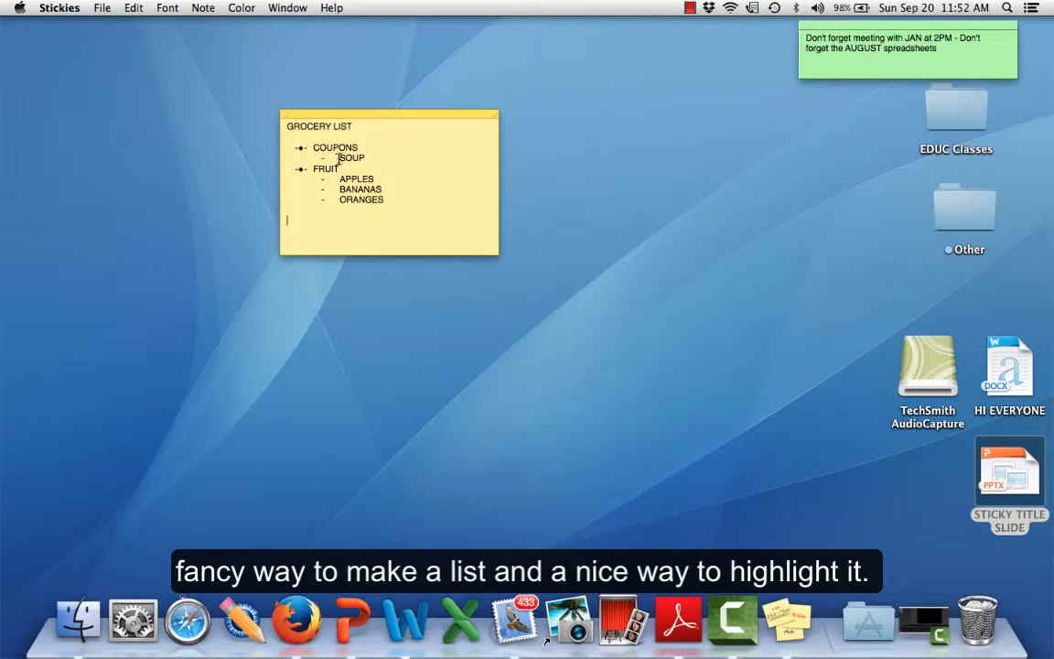
Change the list marker of the SOUP sub-item to an open circle.
left_click_drag(338, 158, 365, 158)
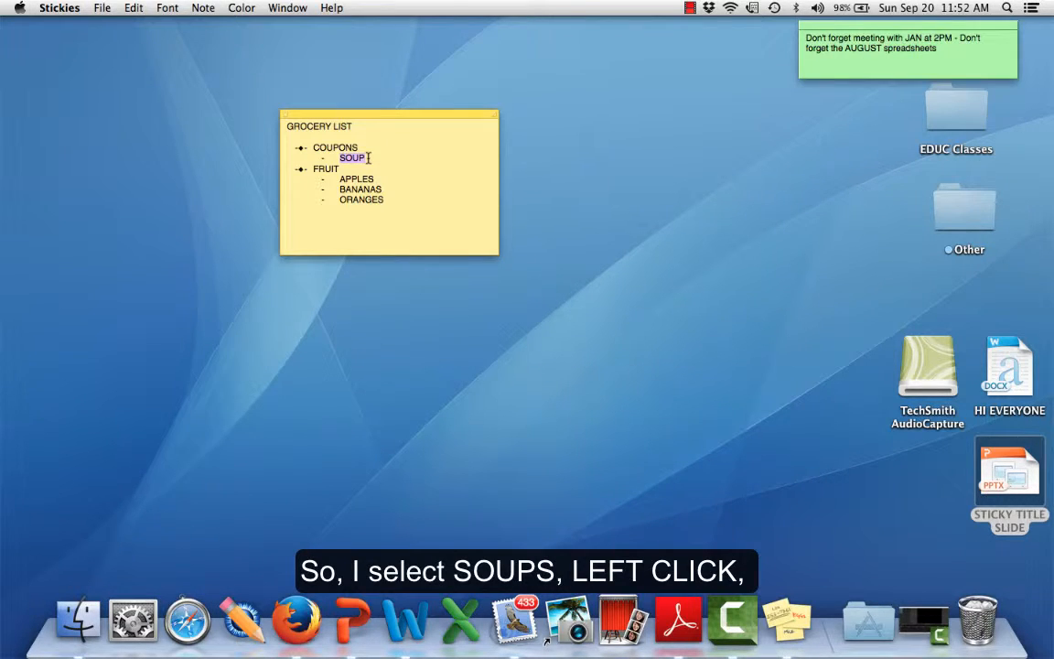
right_click(392, 156)
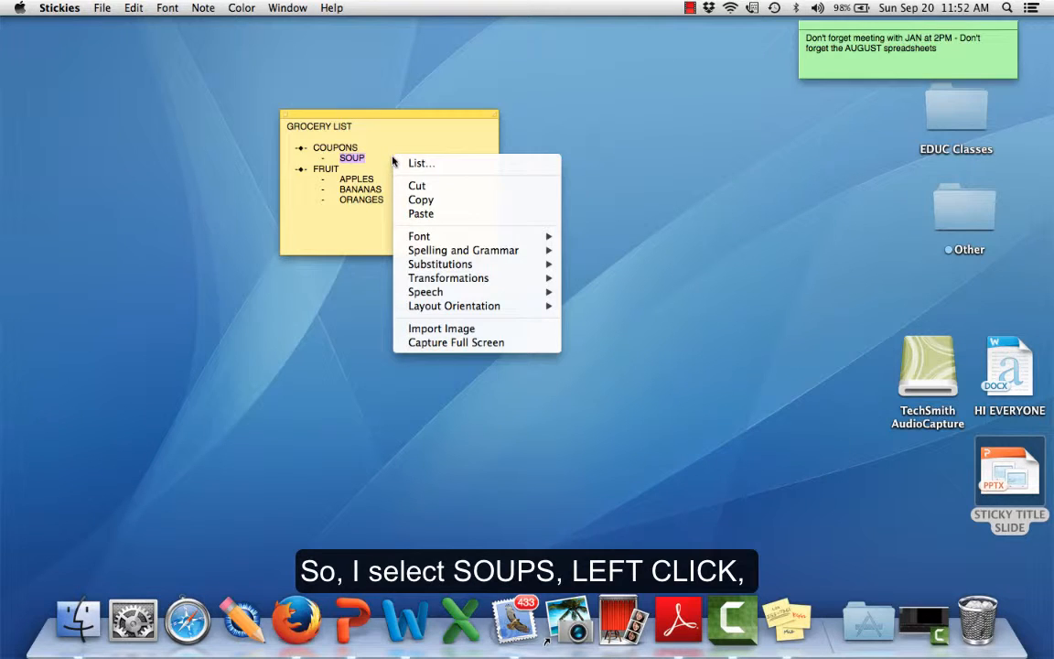
left_click(423, 163)
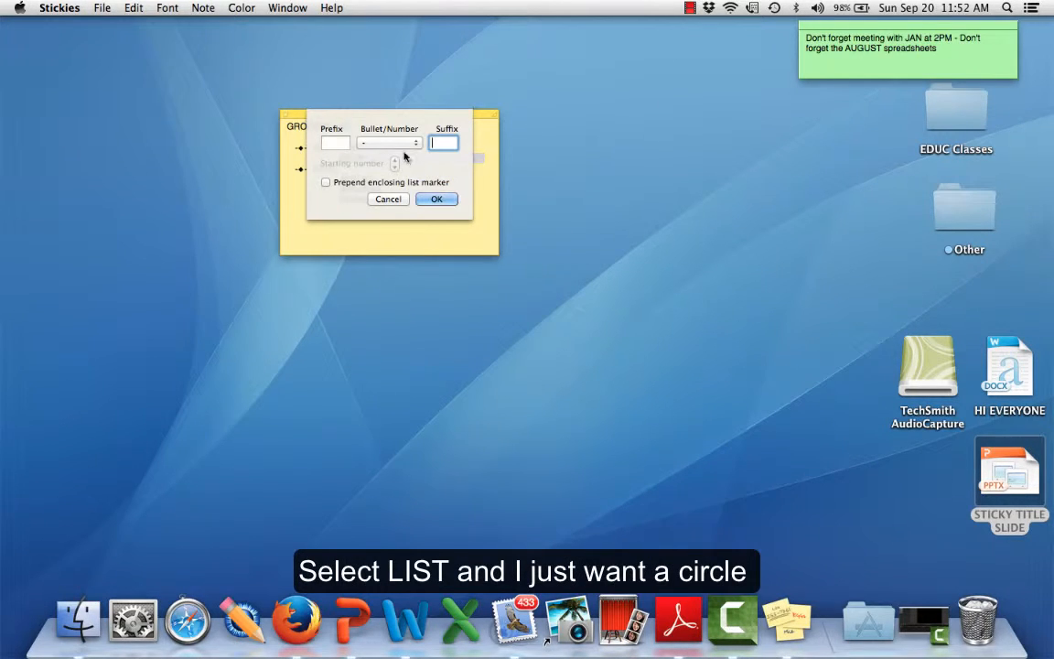
left_click(366, 142)
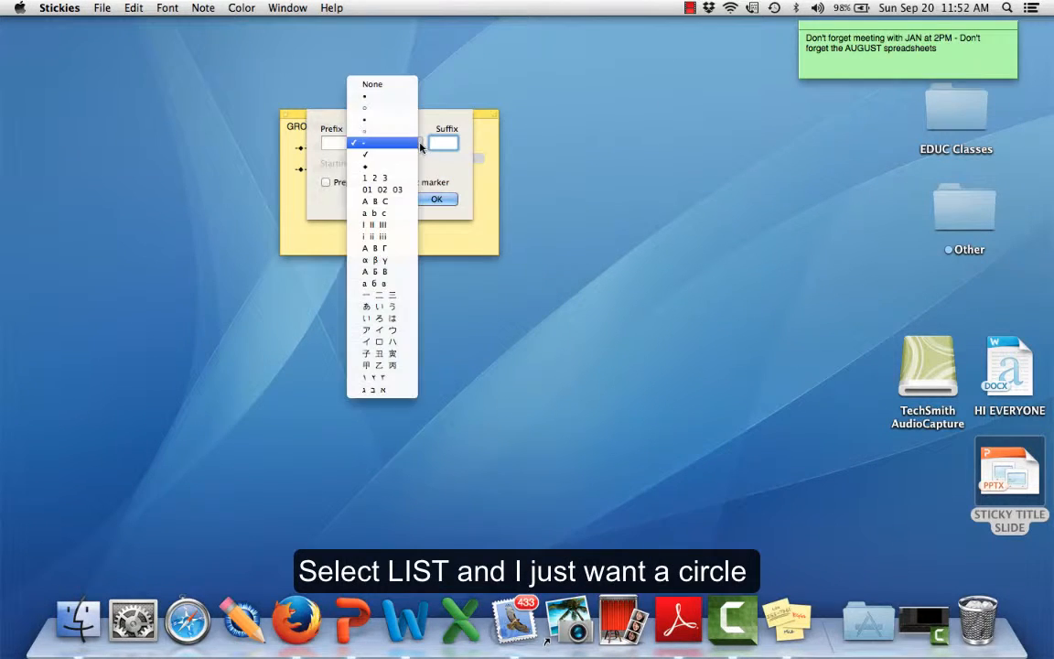
left_click(366, 107)
left_click(435, 199)
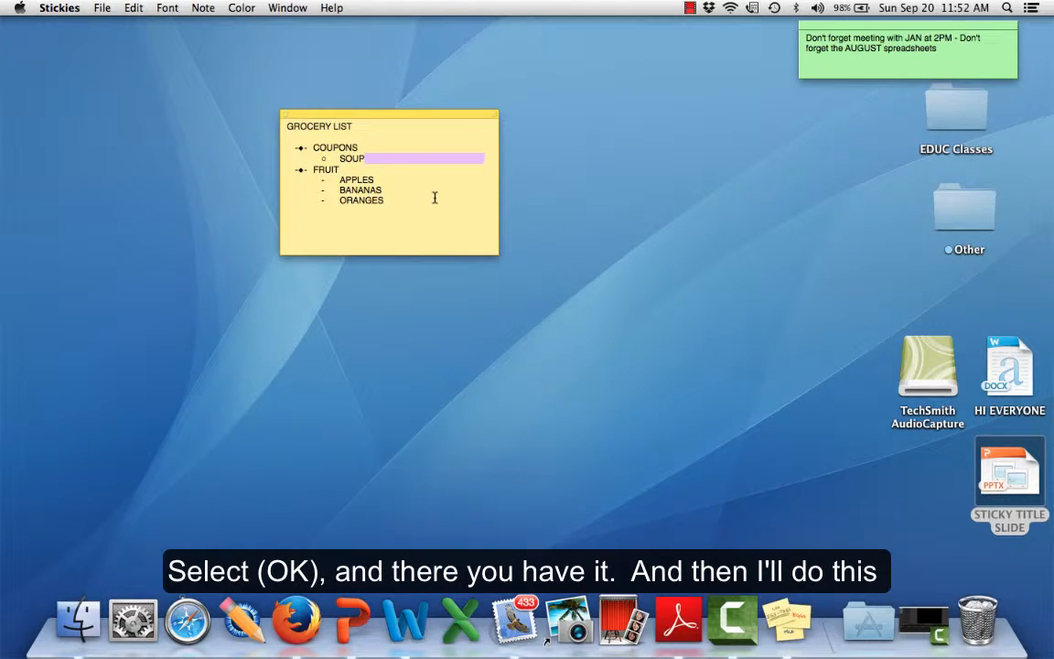
Change the list markers of the APPLES, BANANAS and ORANGES sub-items to open circles.
left_click_drag(340, 179, 384, 201)
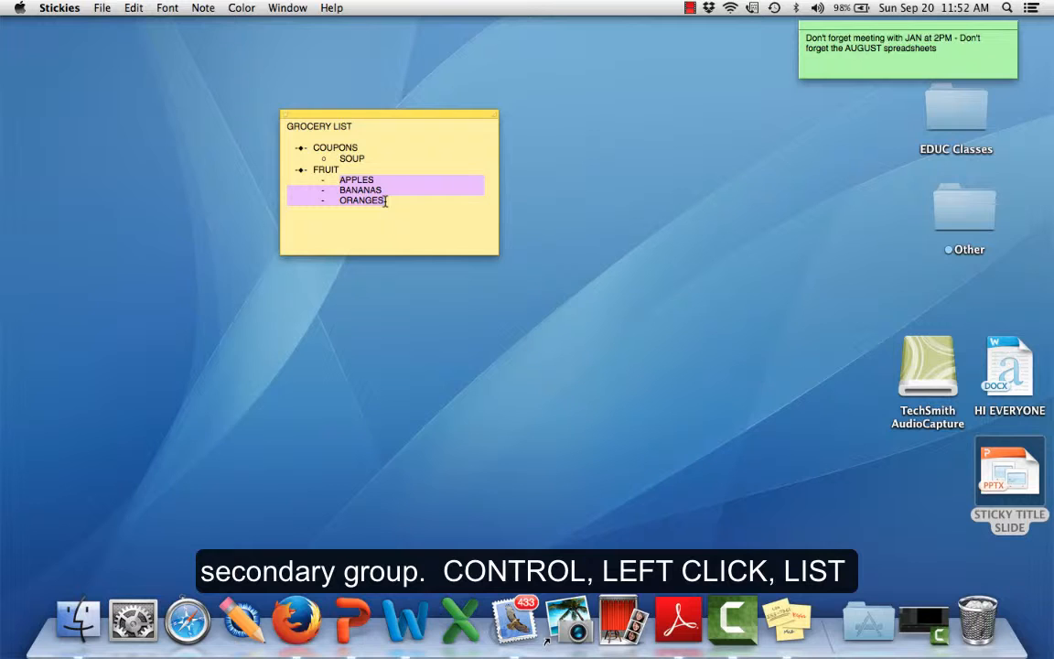
left_click(406, 192, "ctrl")
left_click(426, 198)
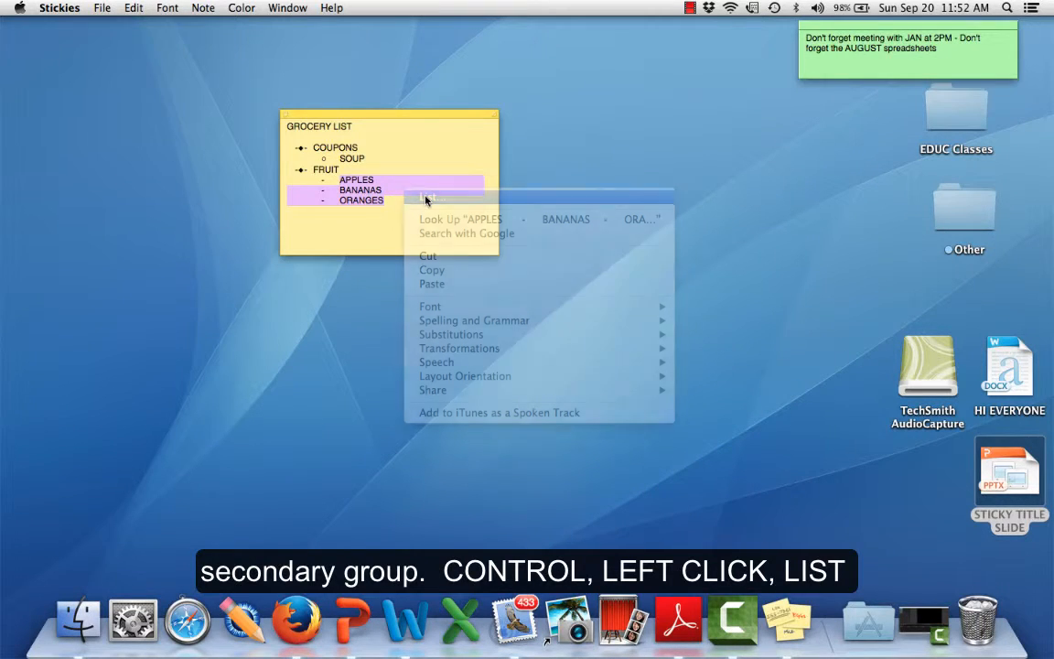
left_click(389, 142)
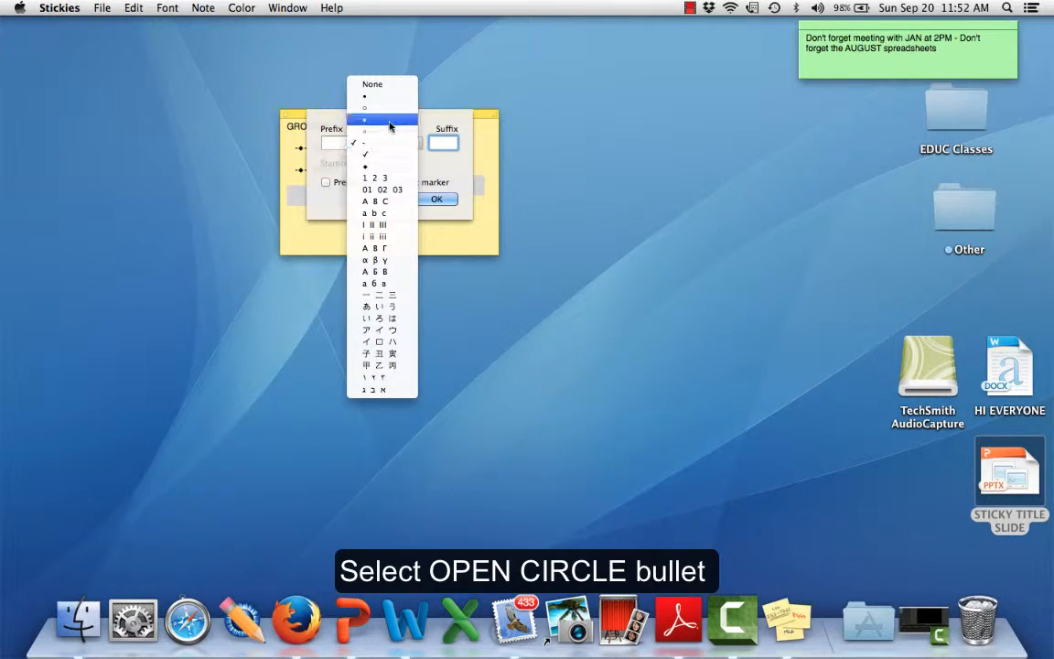
left_click(384, 107)
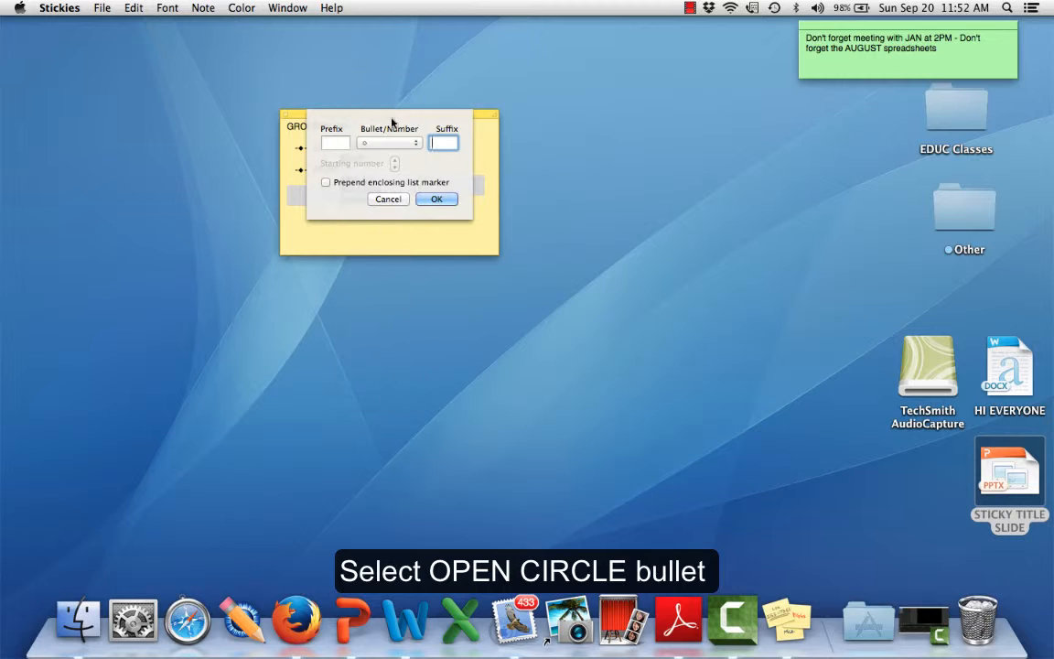
left_click(436, 200)
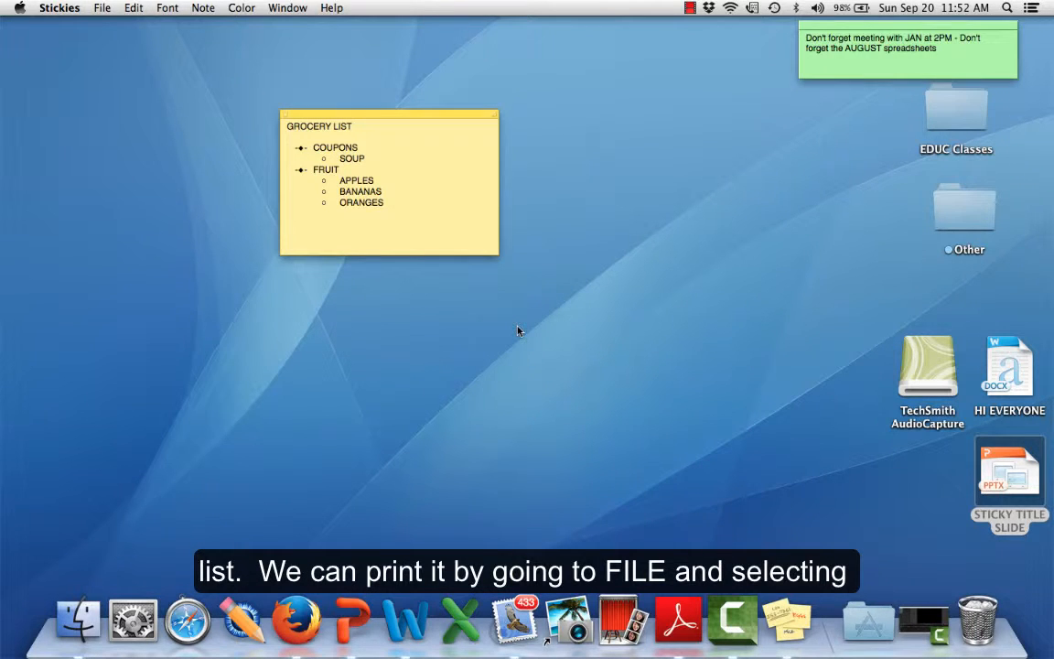
left_click(102, 8)
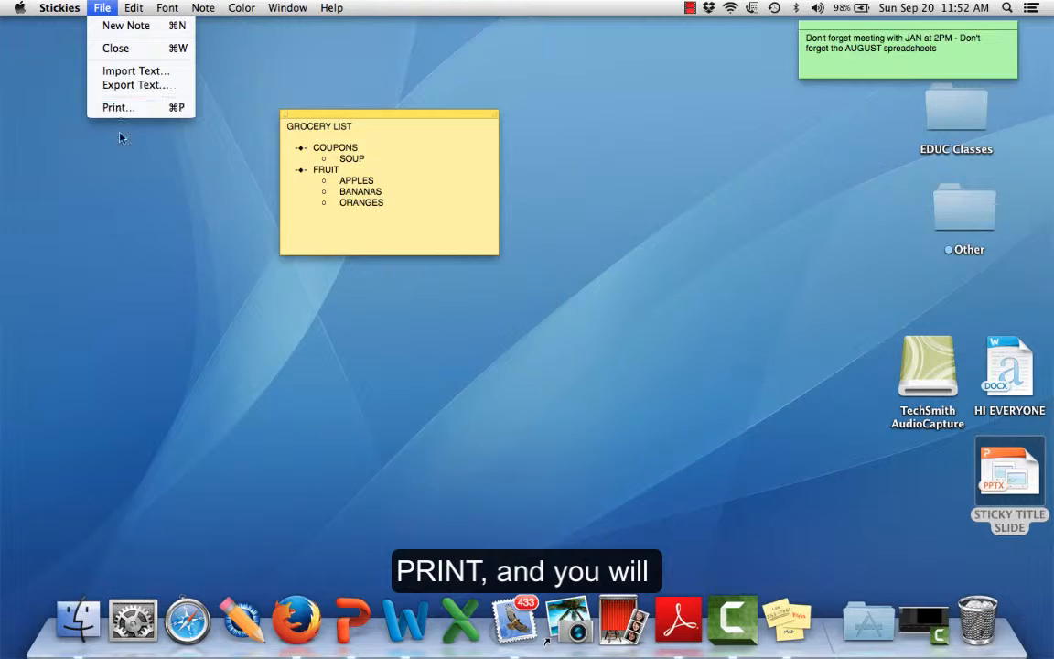
left_click(177, 290)
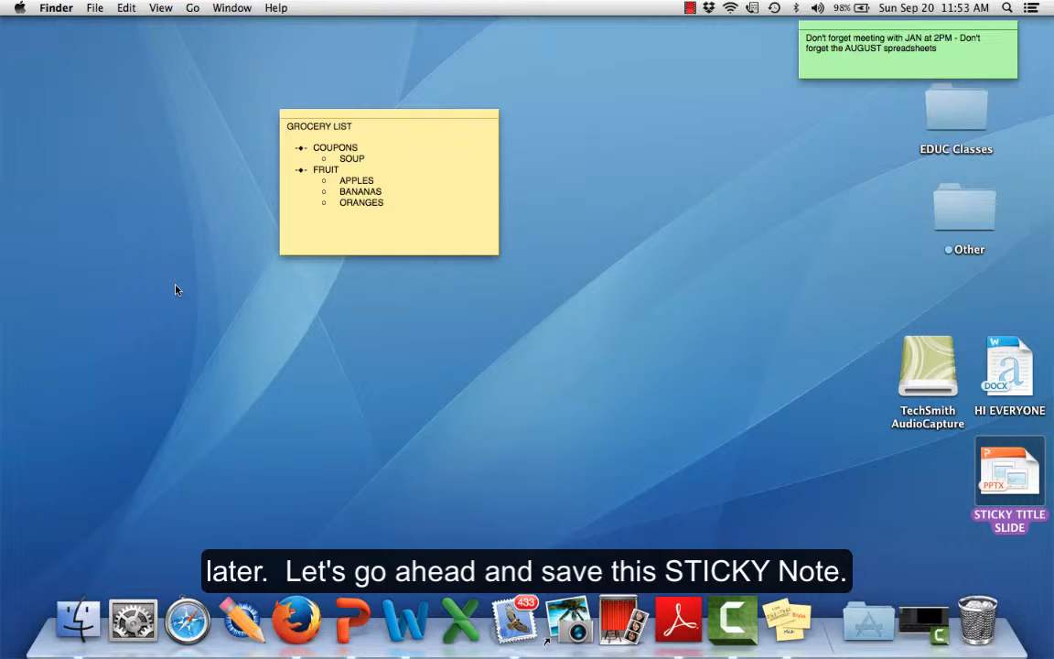
Export the yellow grocery note to the Desktop as a Plain Text file named "GROCERY LIST".
left_click(351, 219)
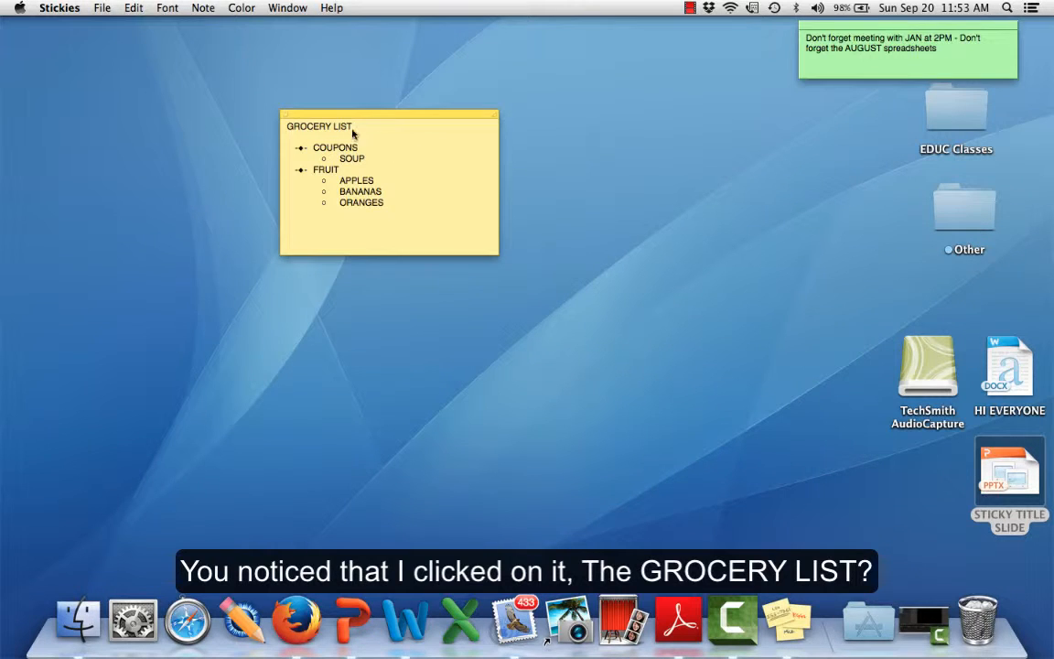
left_click(102, 9)
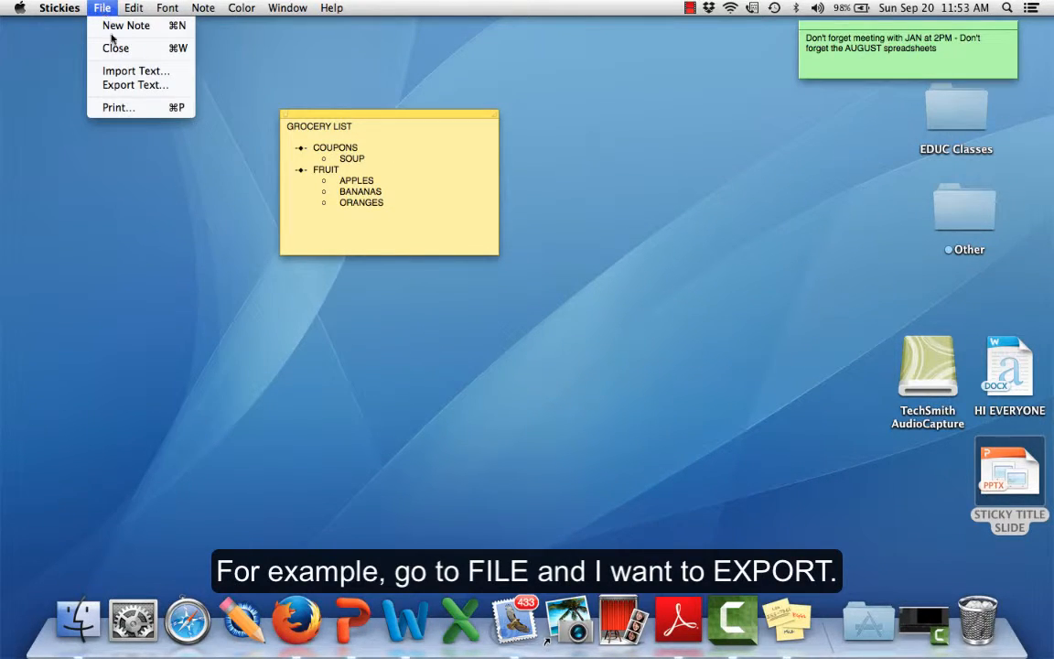
left_click(131, 85)
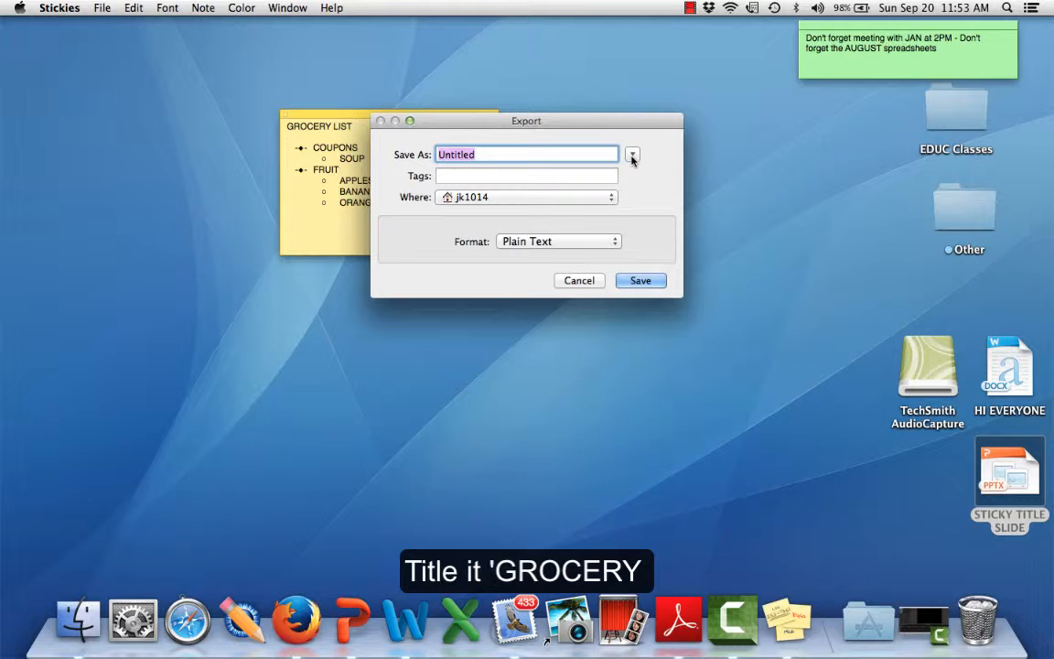
type("GROCERY LIST")
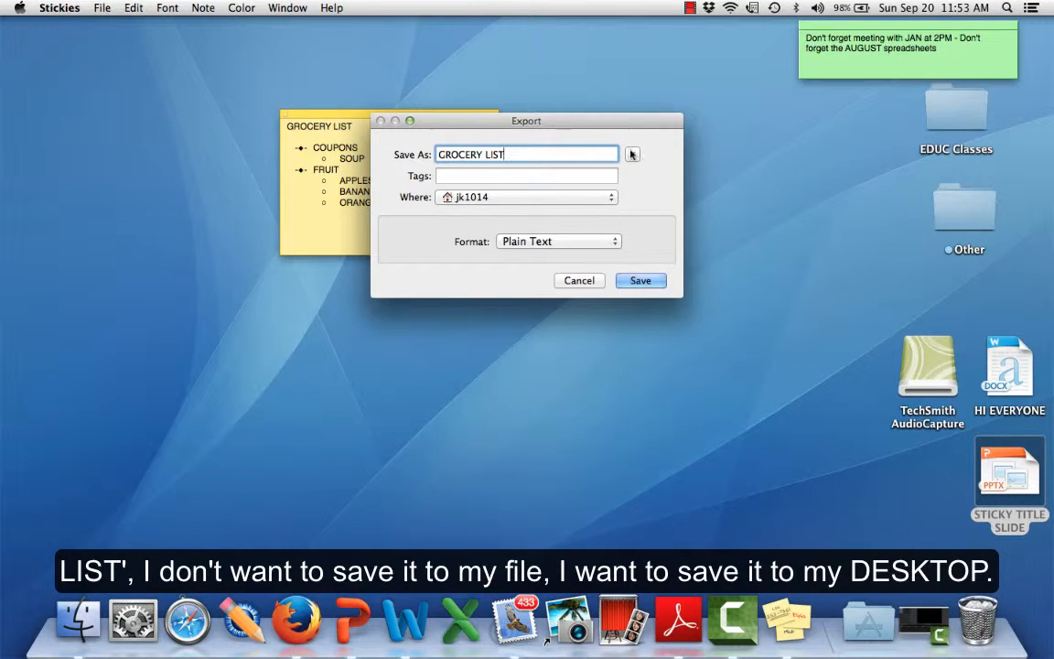
left_click(611, 198)
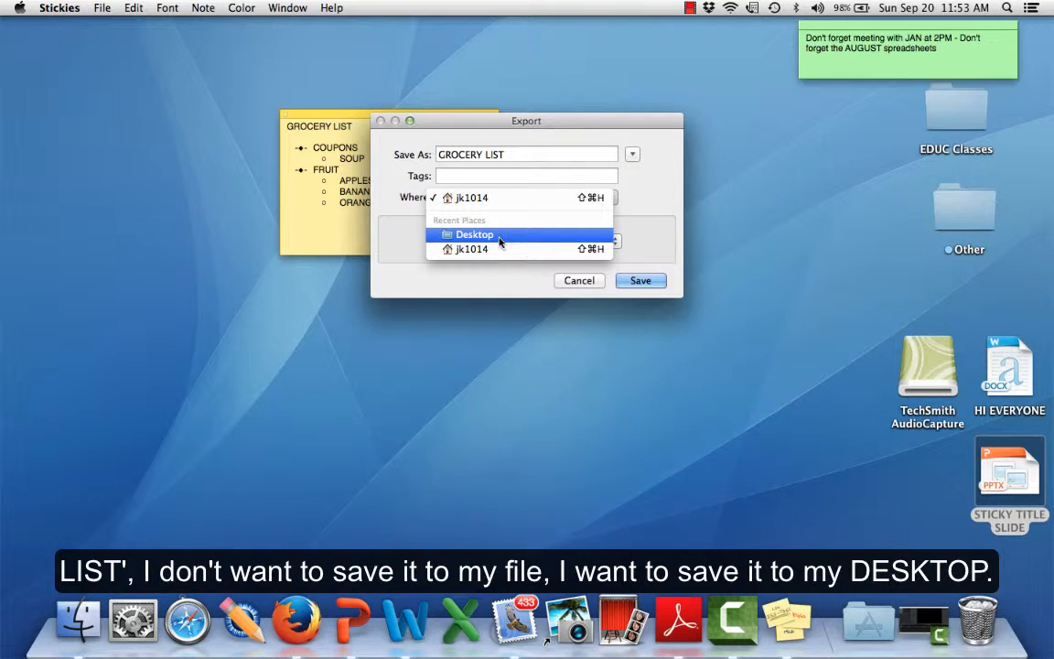
left_click(569, 234)
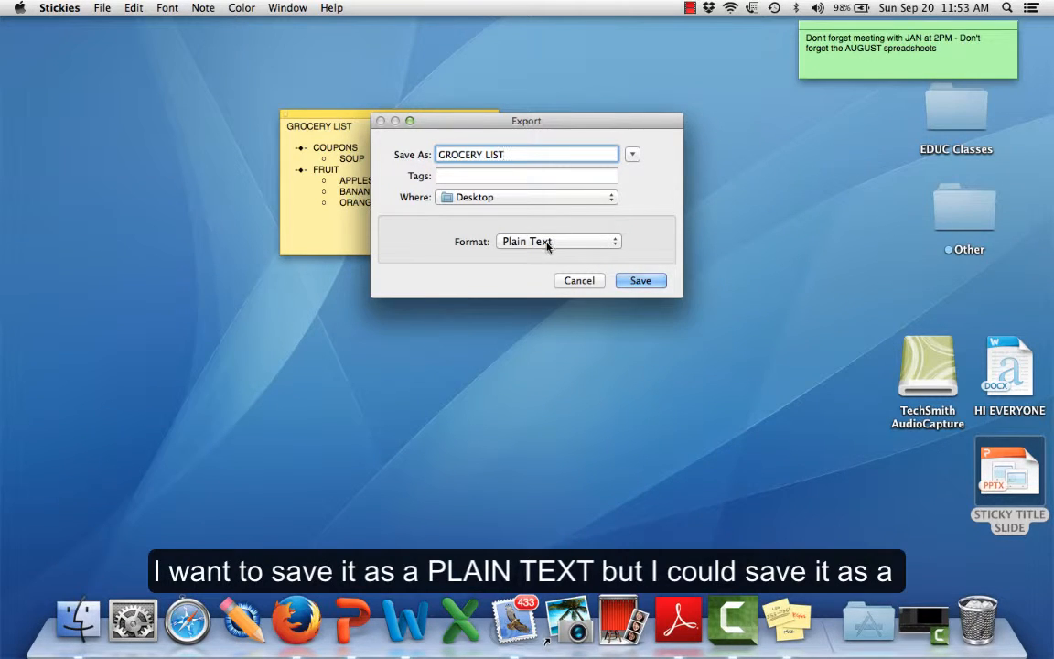
left_click(616, 245)
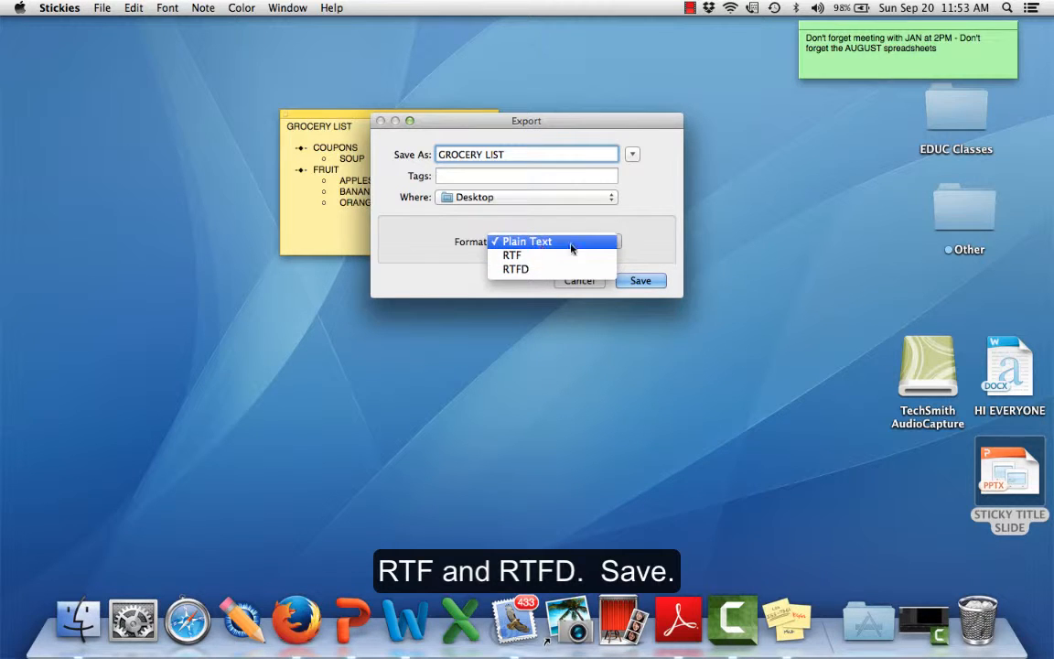
left_click(646, 283)
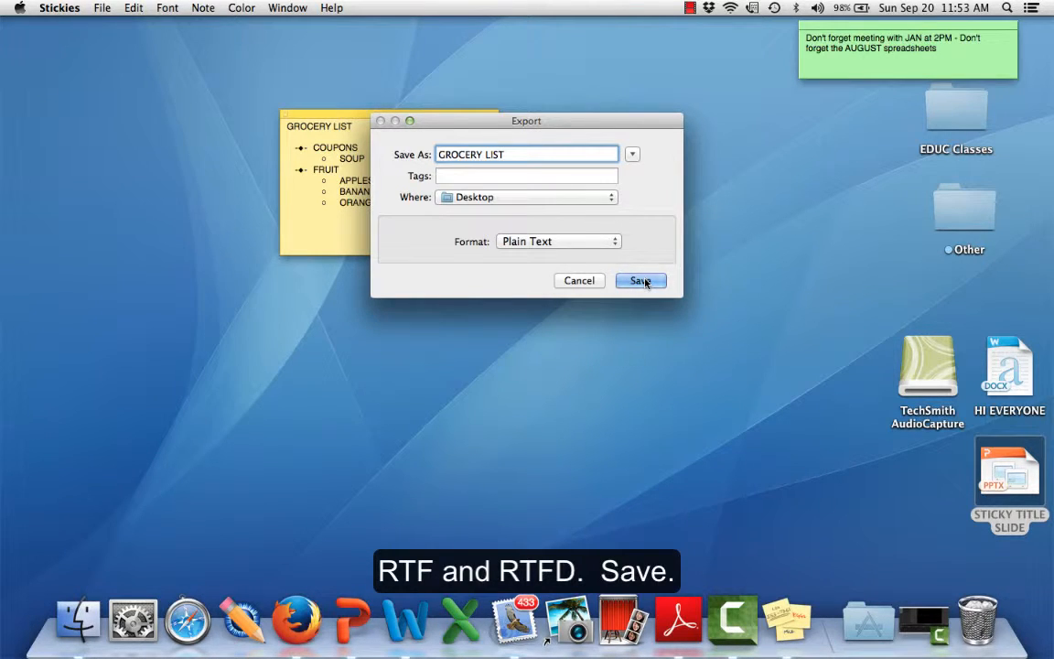
left_click(643, 281)
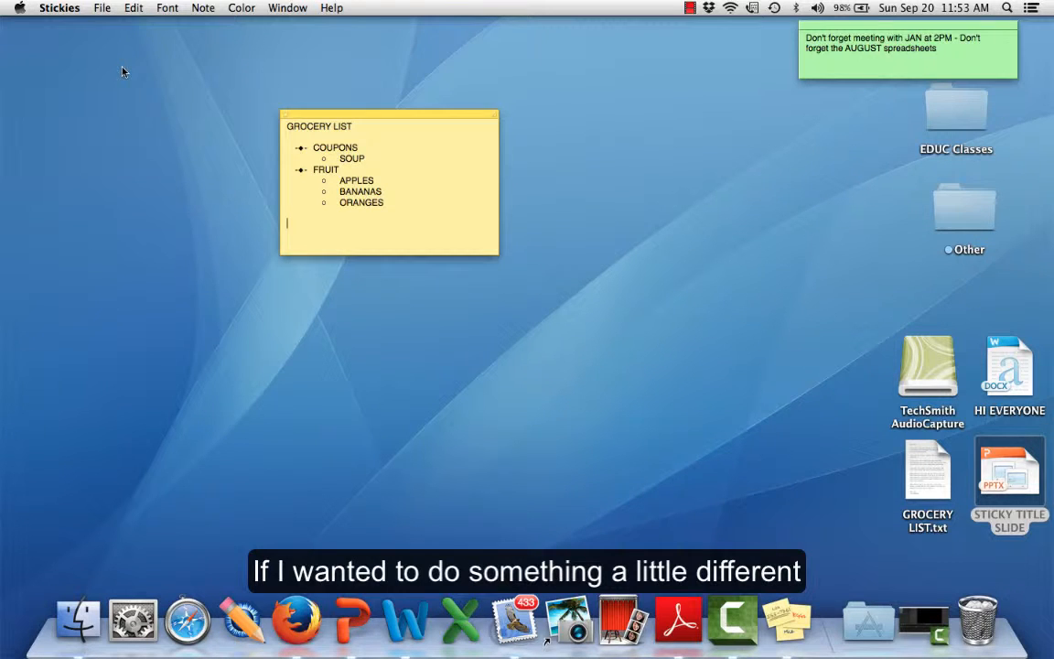
Close the yellow grocery note, saving its contents to the Desktop as a Plain Text file named "GROCERY LIST TWO".
left_click(101, 8)
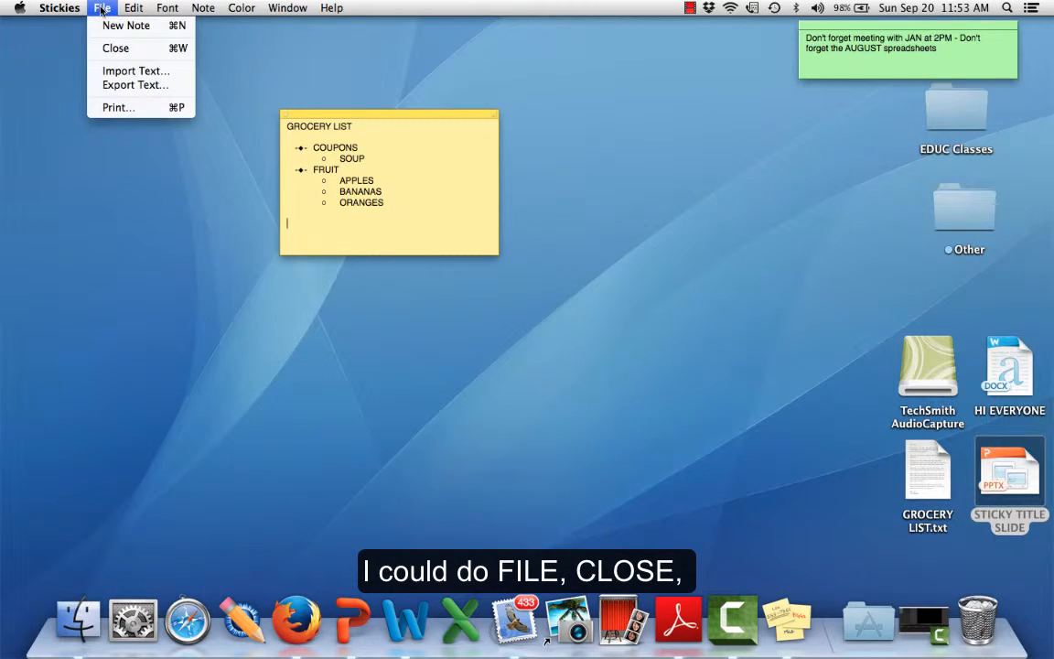
left_click(111, 51)
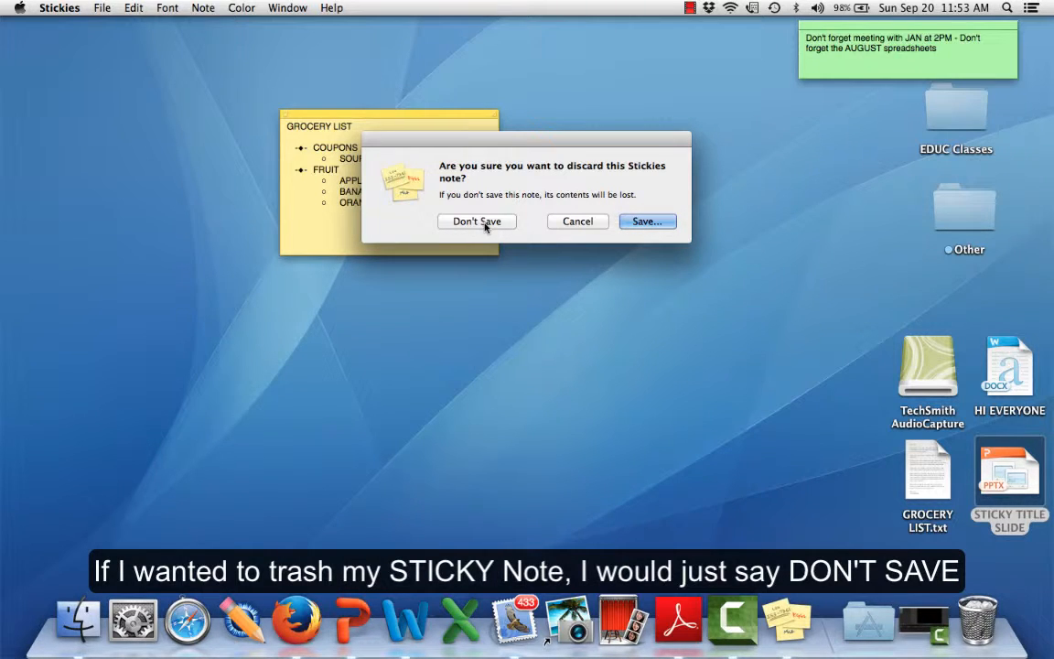
left_click(646, 224)
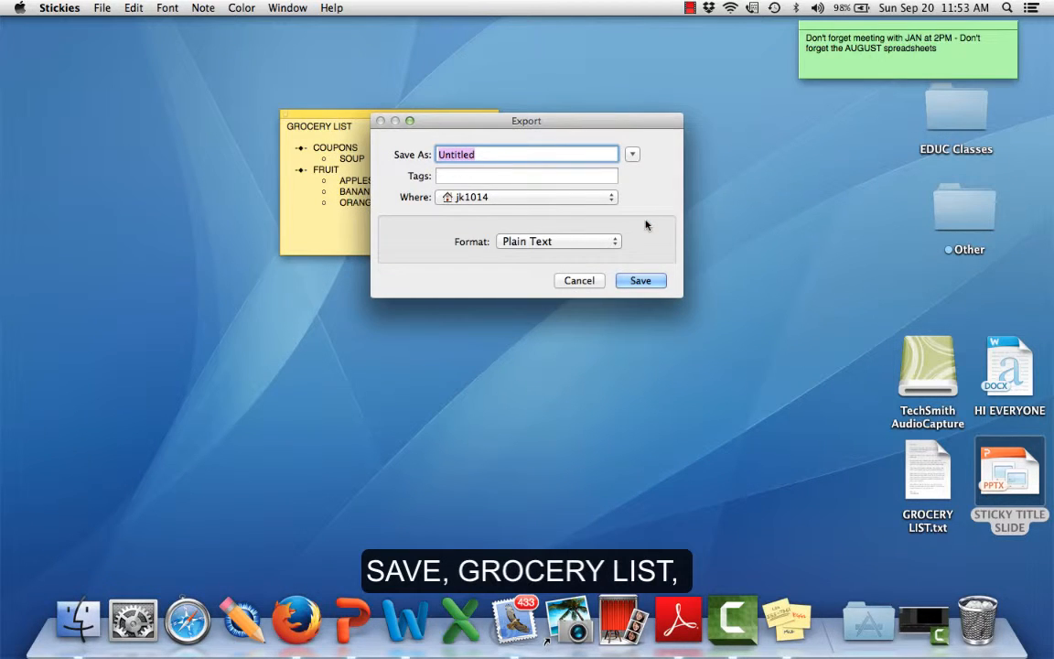
type("GROCERY")
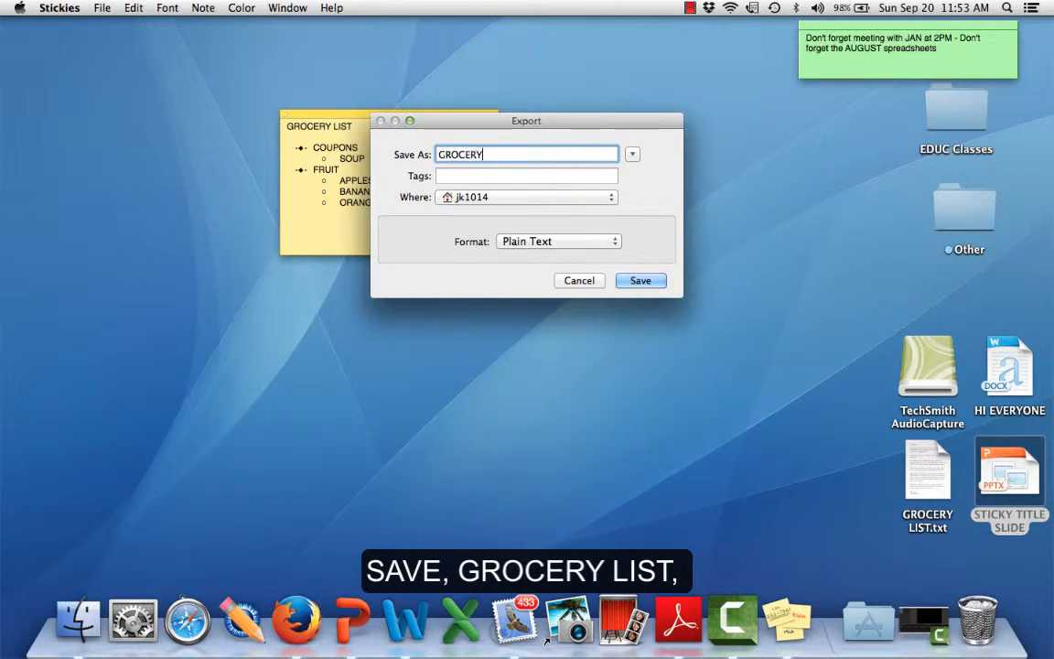
type(" LIST TWO")
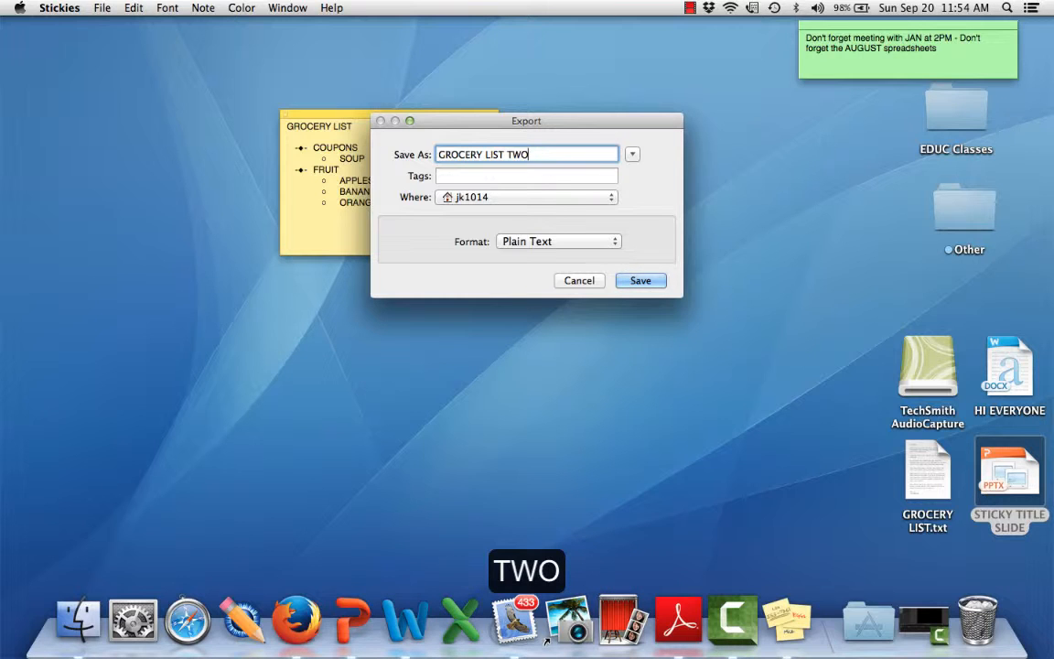
left_click(610, 199)
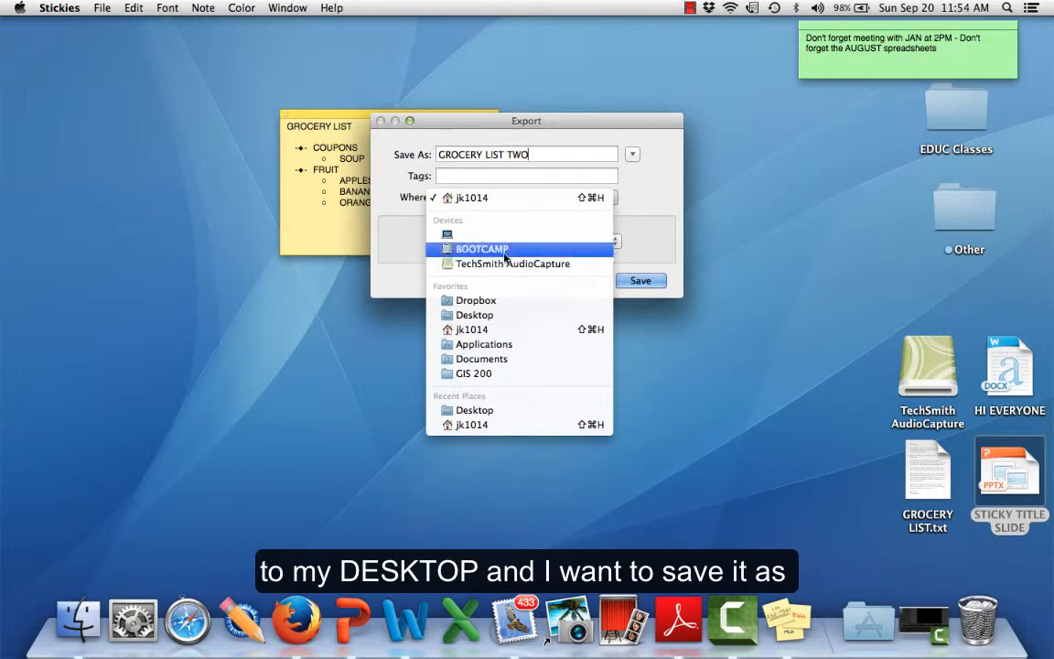
left_click(448, 315)
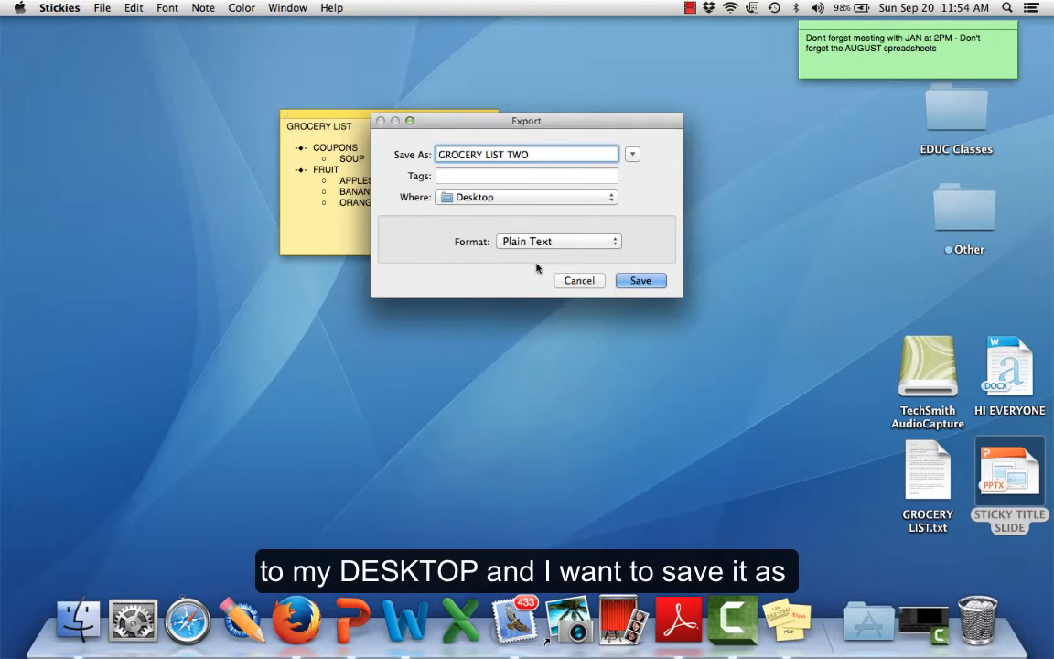
left_click(614, 240)
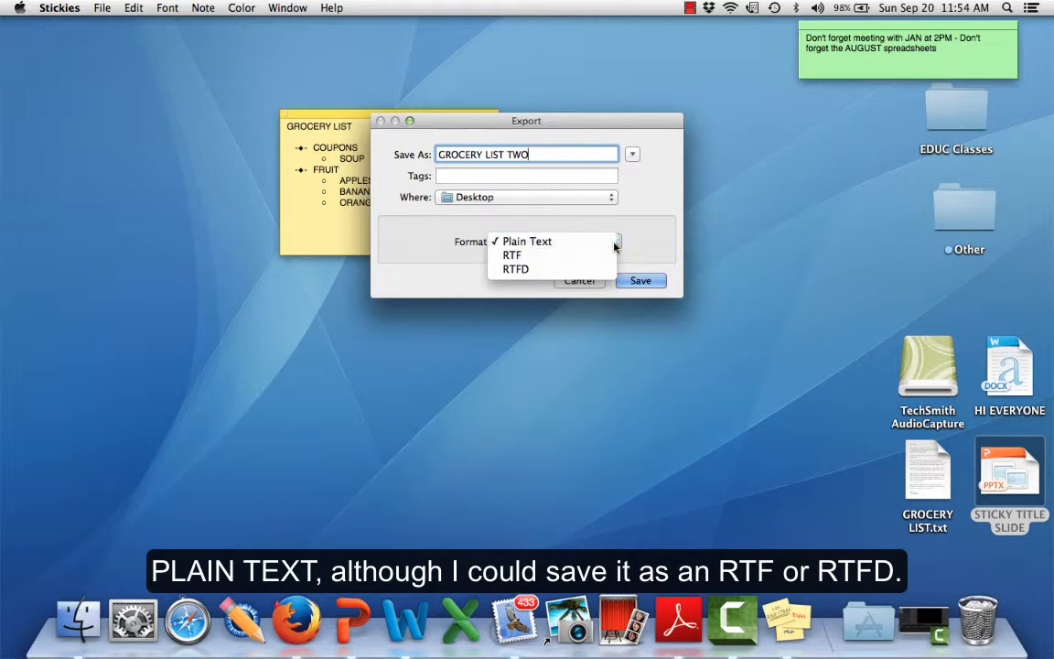
left_click(594, 241)
left_click(641, 281)
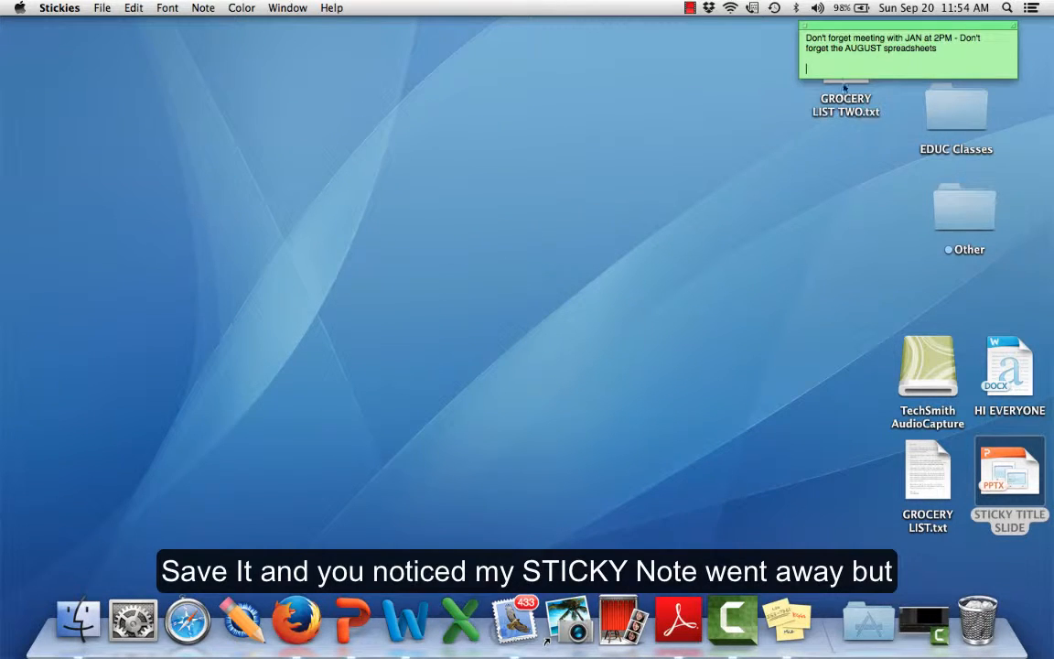
Move the GROCERY LIST TWO.txt file from under the green note to the open desktop area just below it.
left_click_drag(844, 85, 810, 169)
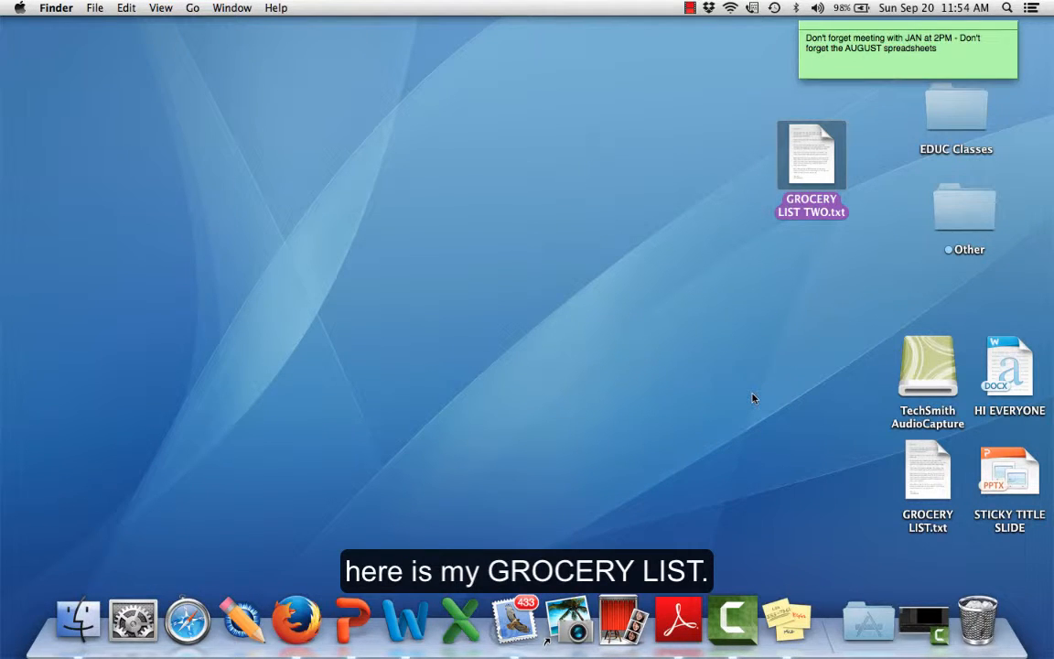
Switch back to Stickies through the green note and create a new blank note.
left_click(95, 9)
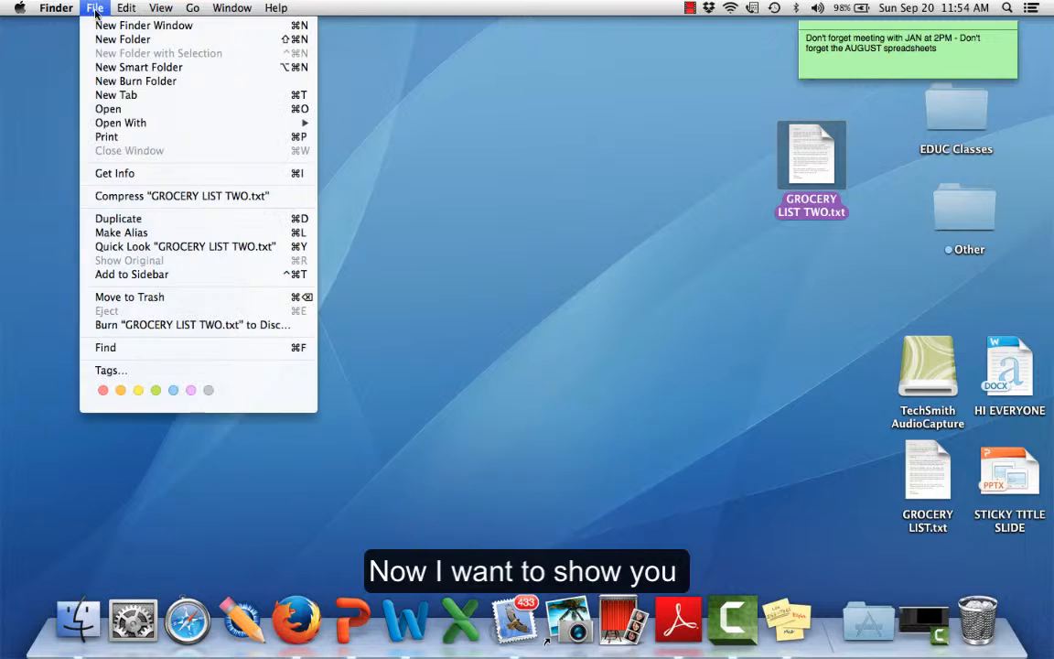
mouse_move(126, 8)
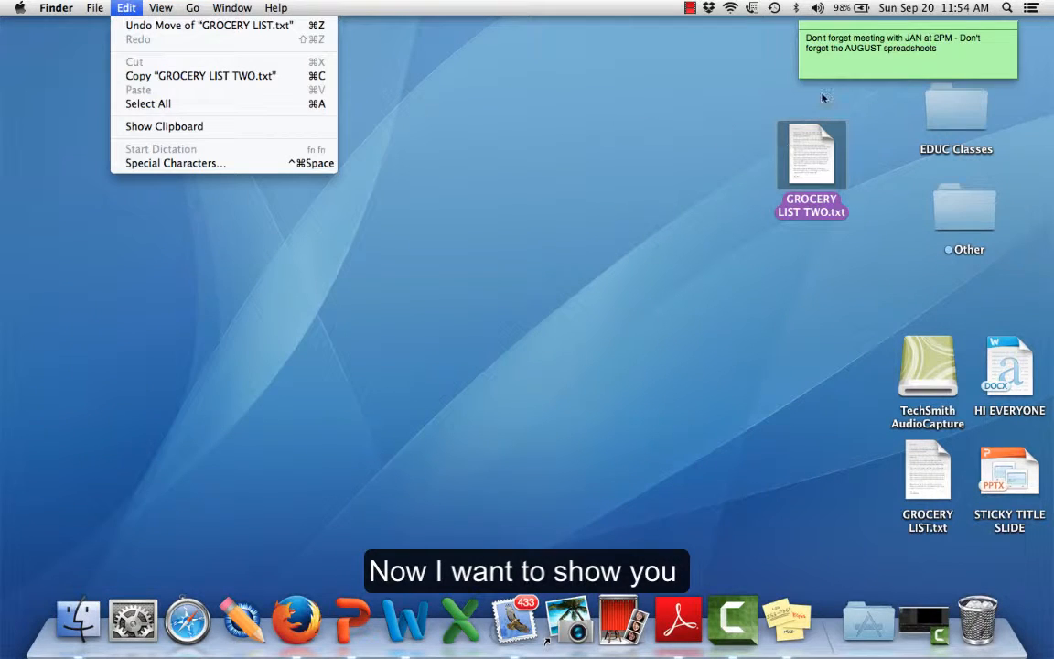
left_click(826, 59)
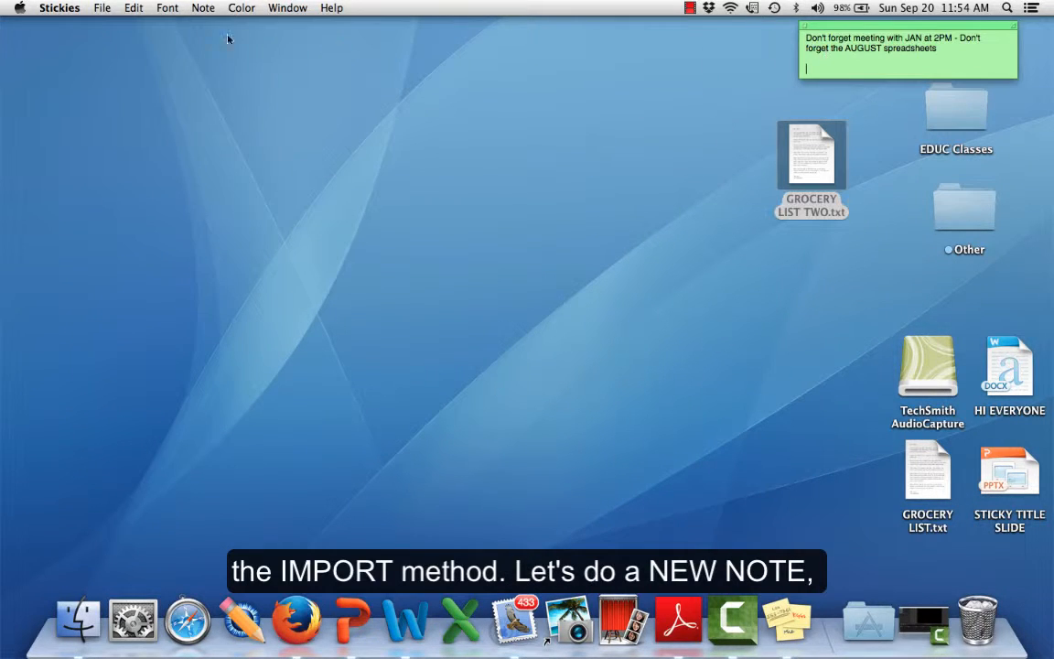
left_click(102, 8)
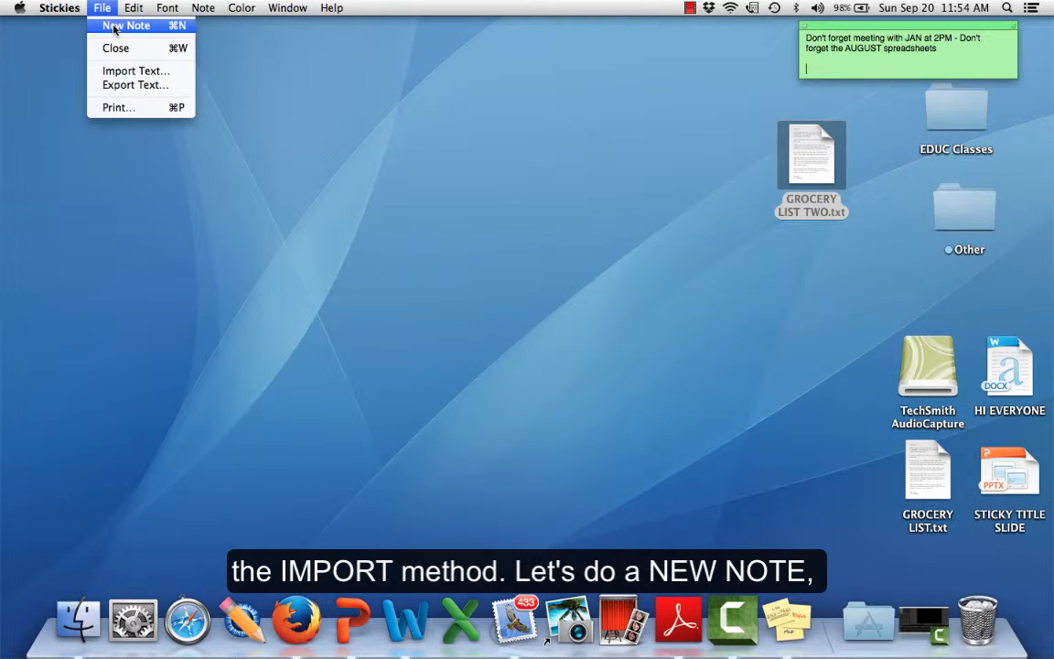
left_click(115, 26)
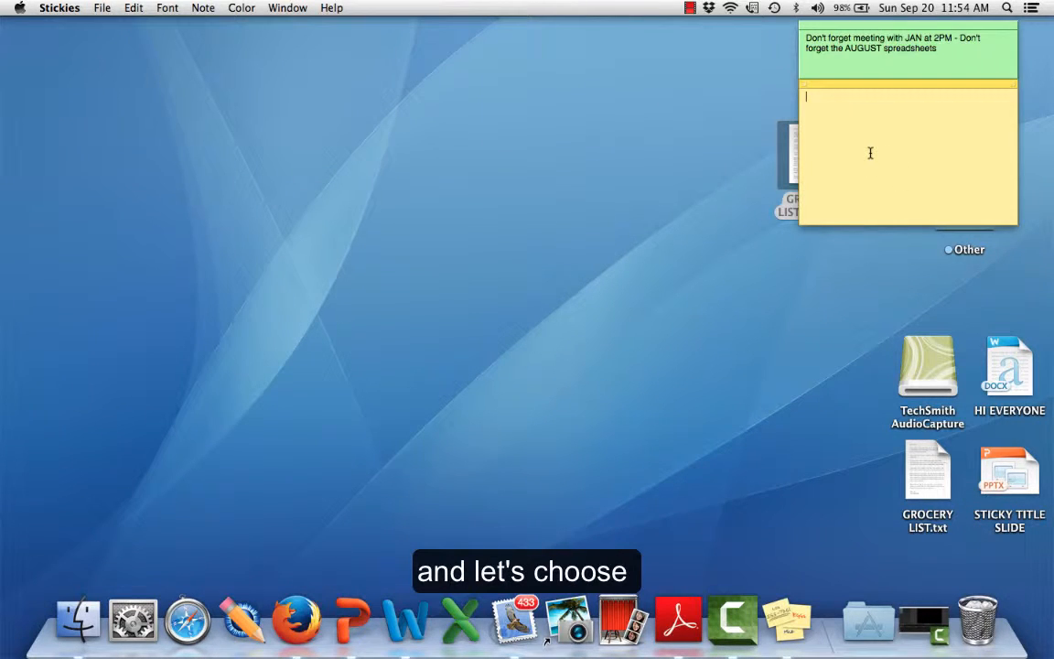
Import the text of GROCERY LIST.txt from the Desktop into Stickies.
left_click(99, 9)
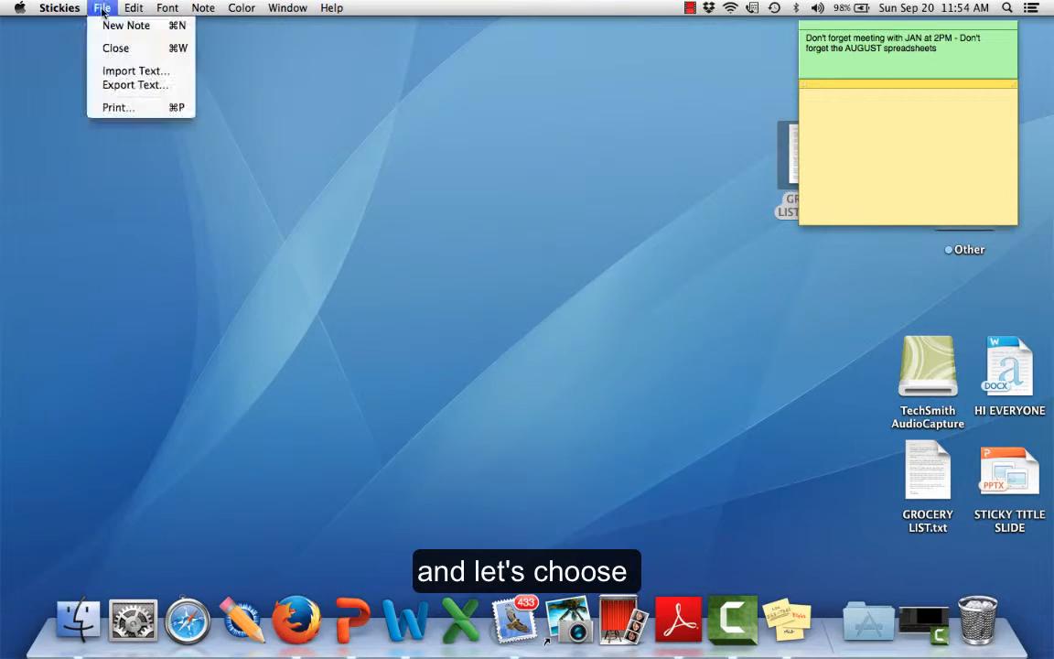
left_click(116, 71)
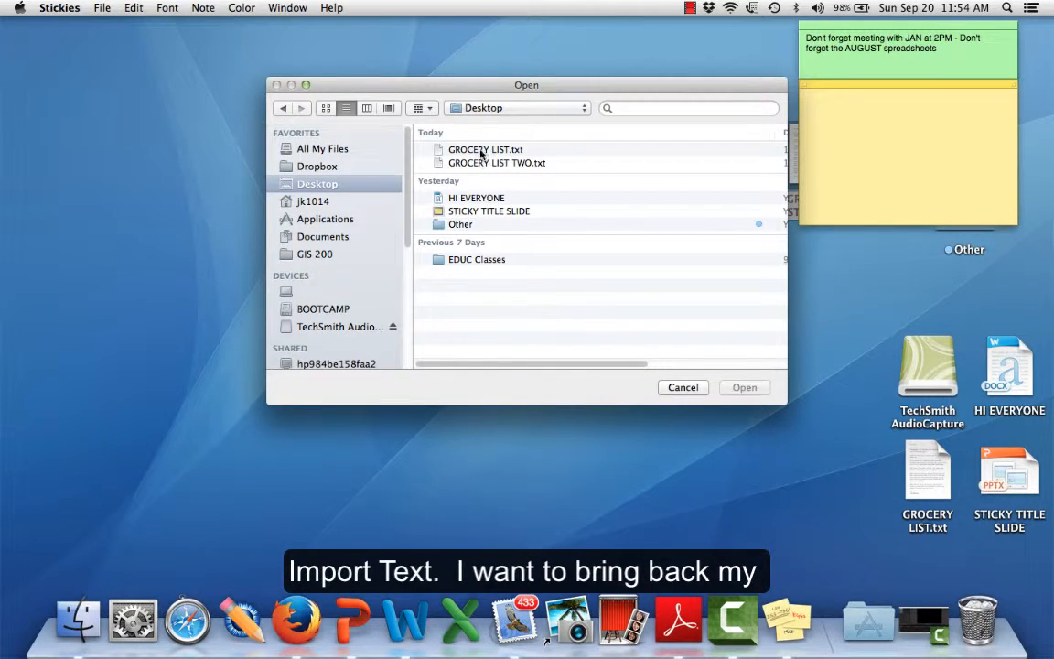
left_click(480, 150)
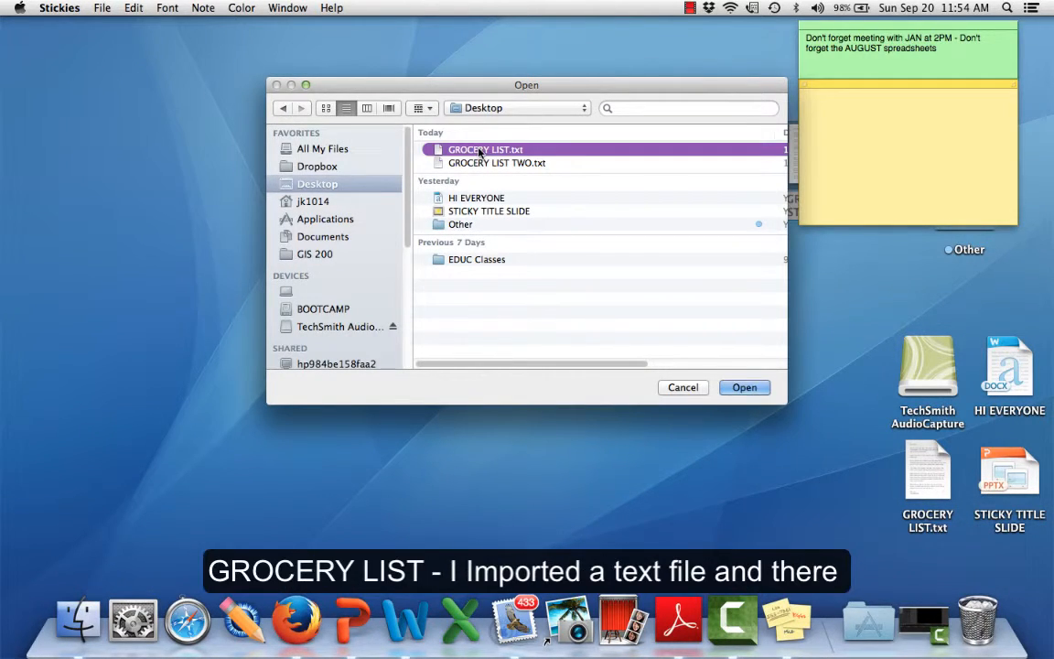
left_click(745, 388)
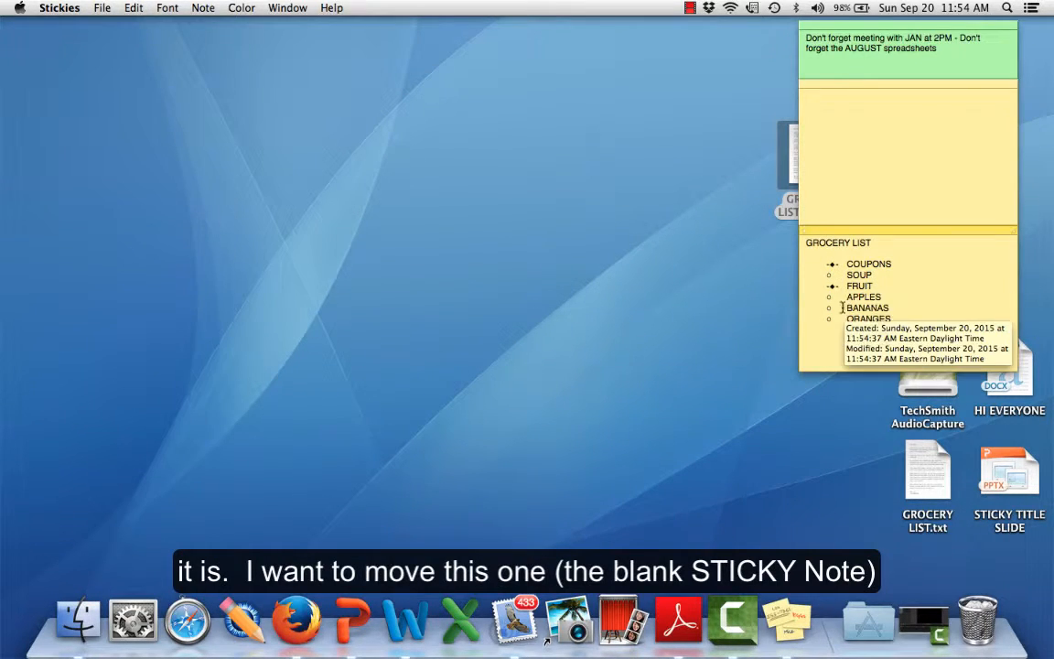
Move the blank yellow note to the open desktop area far from the other notes and change its color to Pink.
left_click_drag(861, 86, 228, 155)
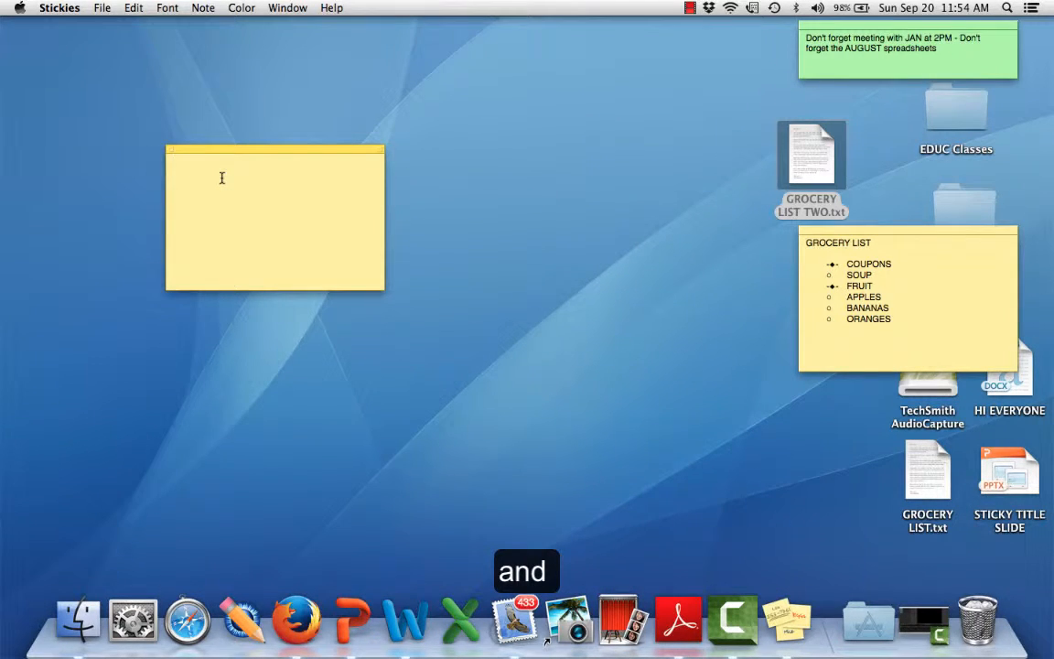
left_click(243, 8)
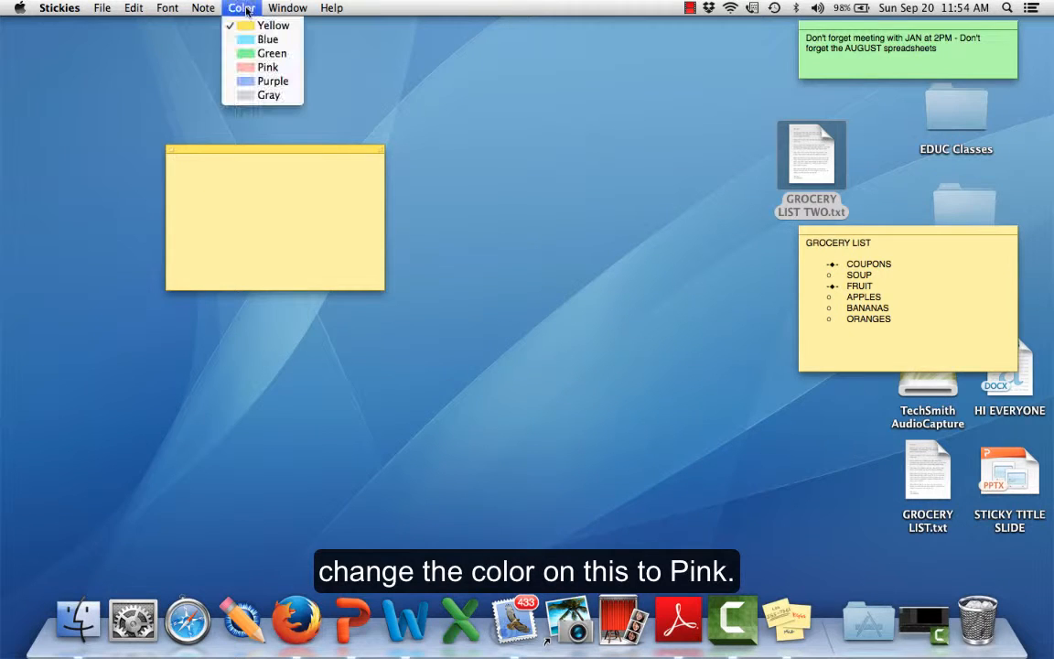
left_click(262, 68)
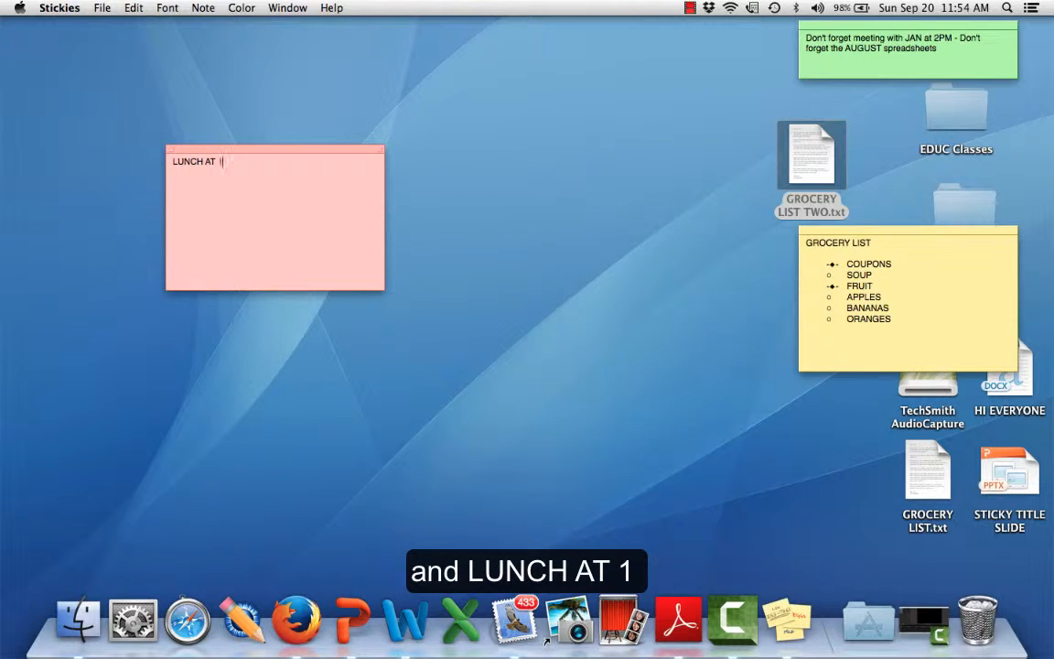
Write "LUNCH AT 1 WITH" followed by the lunch companion's first name in the pink note.
type("WITH")
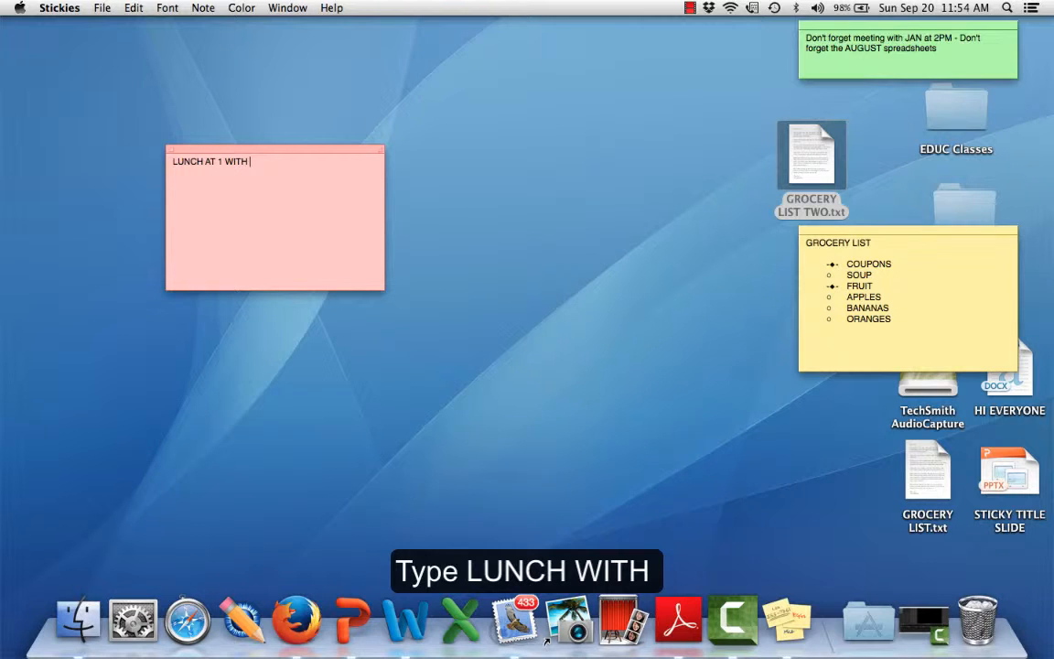
type(" CATHY")
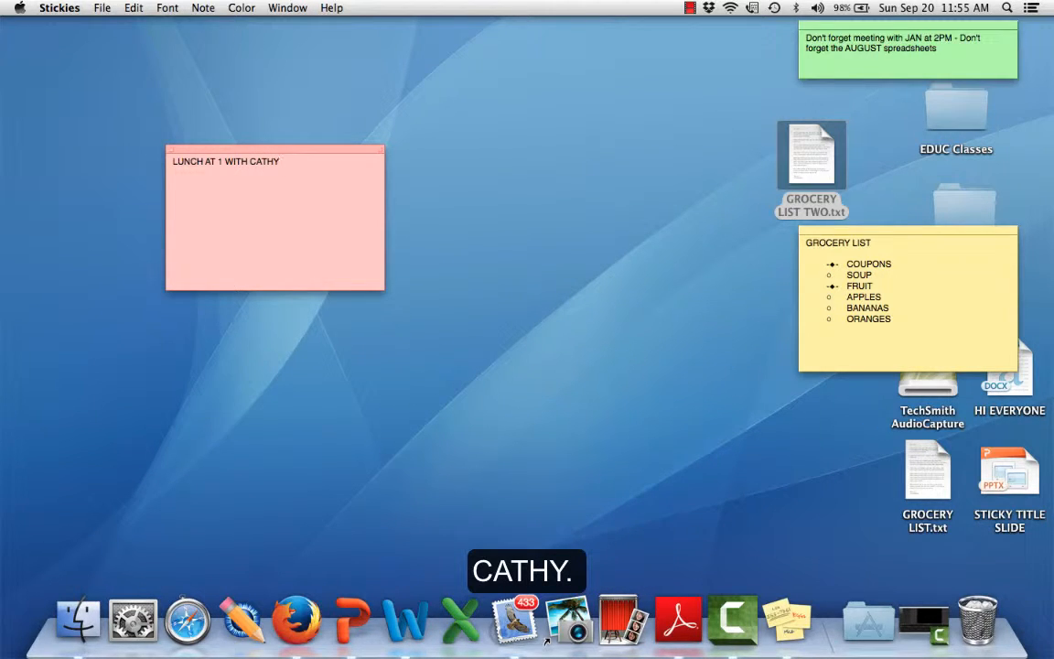
Collapse the pink lunch note and the yellow grocery note to their title bars and stack them directly below the green note.
double_click(341, 151)
left_click_drag(303, 151, 939, 89)
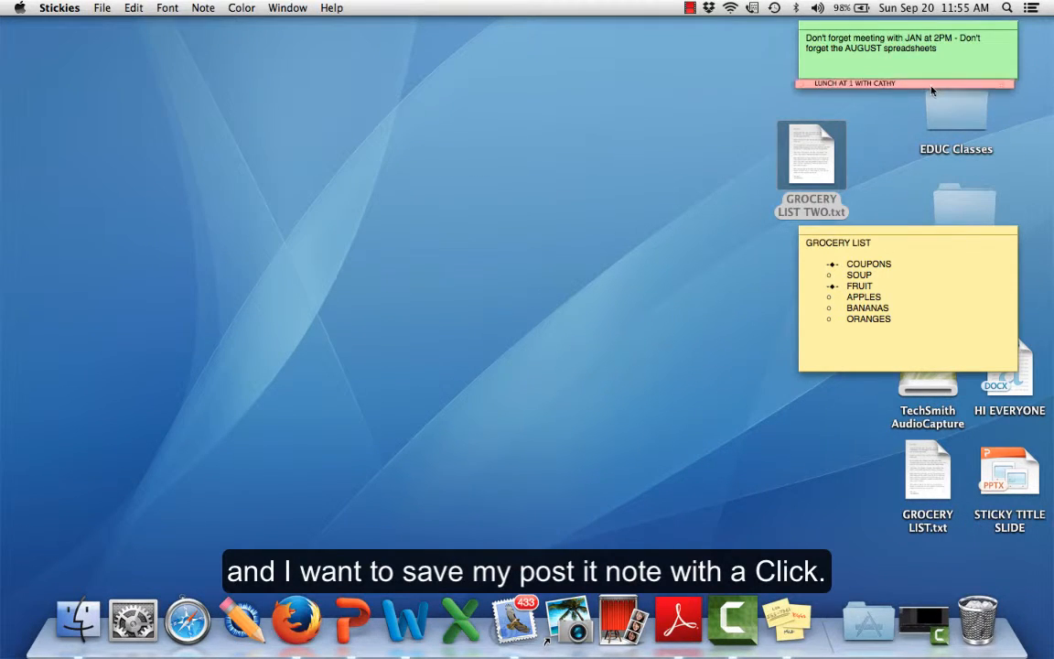
double_click(907, 231)
left_click_drag(906, 229, 906, 101)
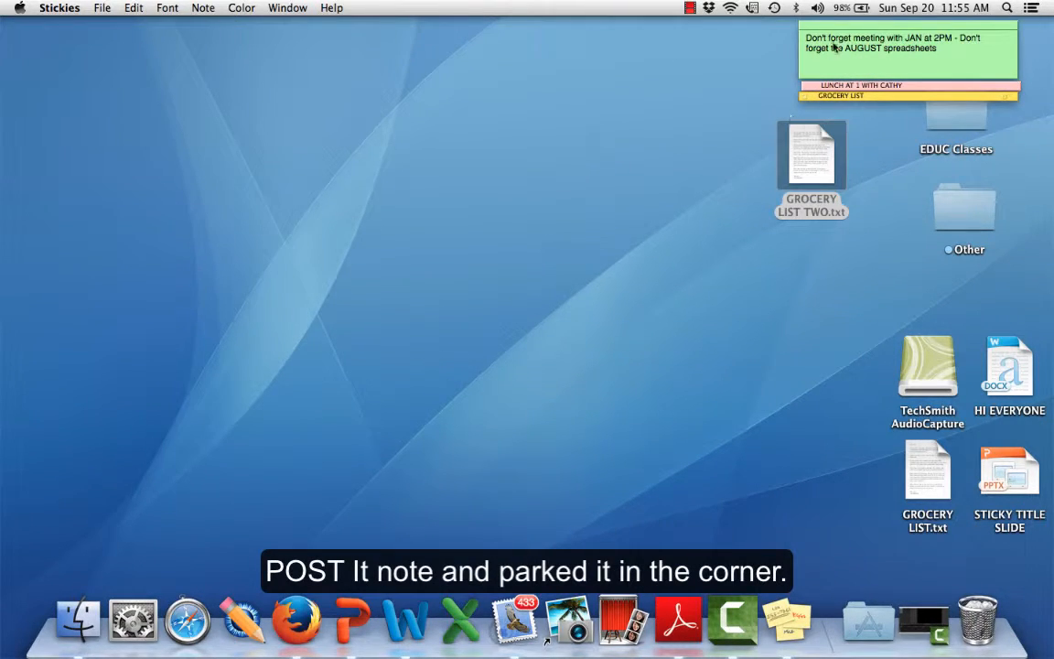
Open the HI EVERYONE Word document and arrange its window in the open desktop area, with the green note beside it above the collapsed notes.
left_click_drag(847, 24, 413, 55)
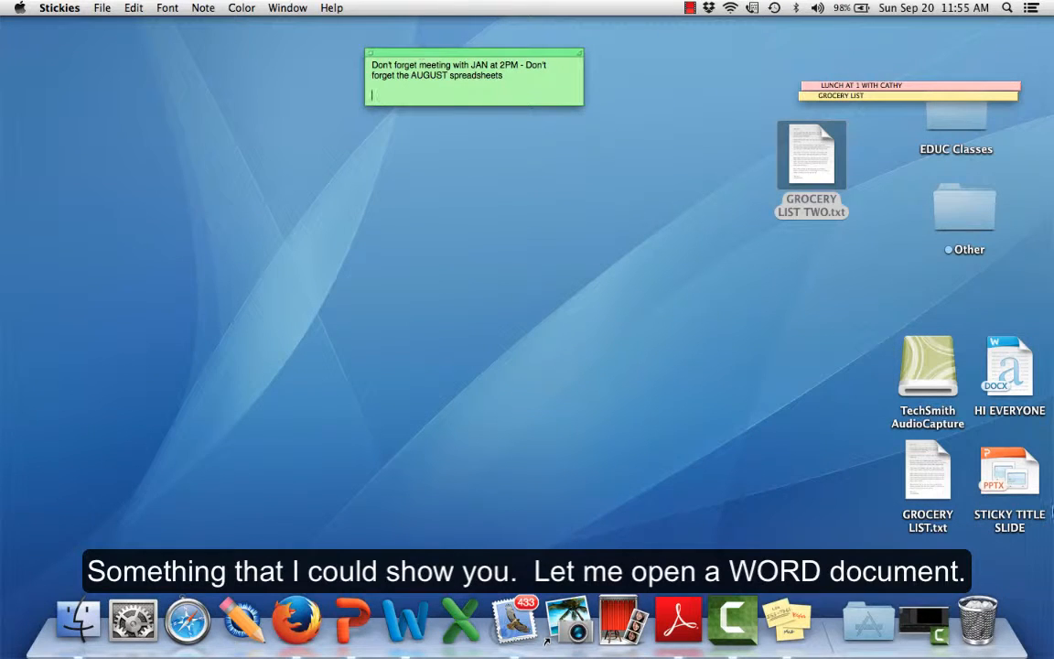
double_click(1006, 366)
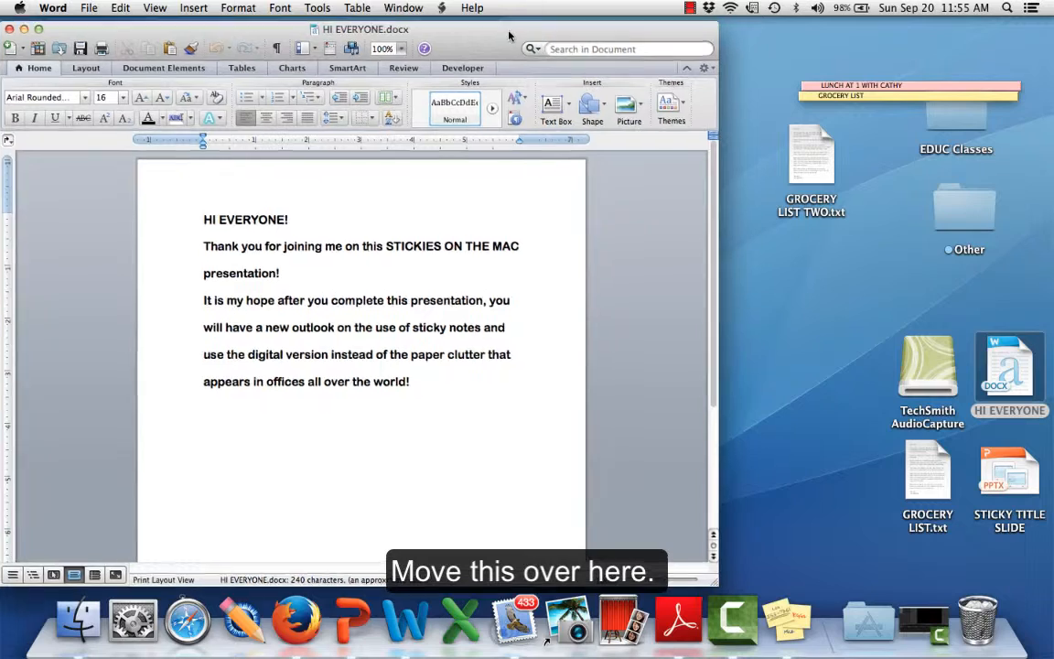
left_click_drag(457, 26, 427, 175)
left_click_drag(508, 52, 961, 30)
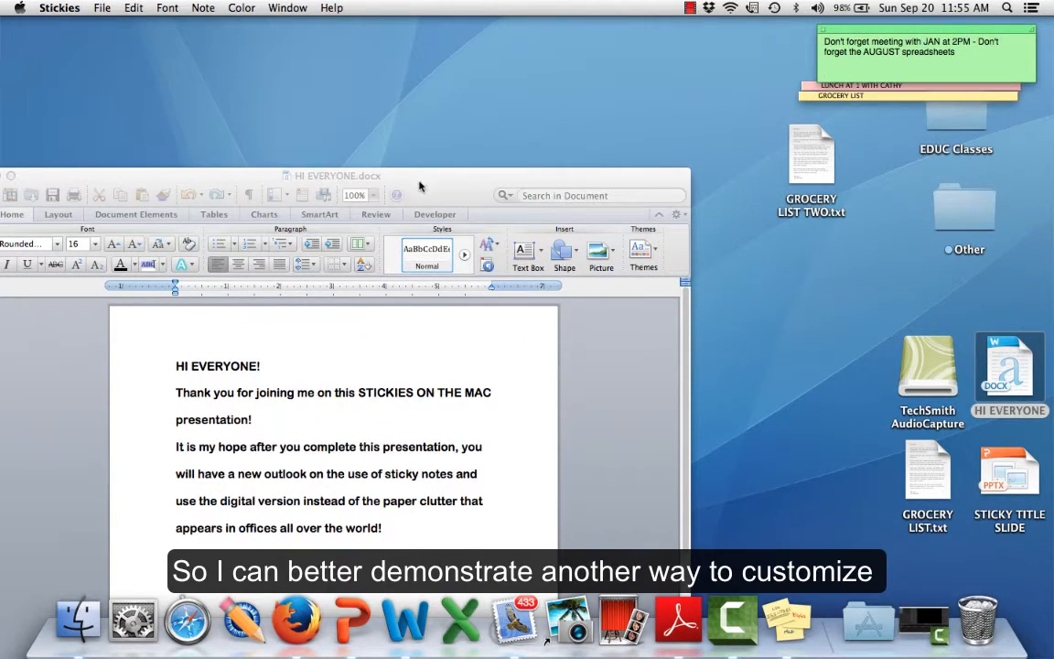
left_click_drag(419, 186, 493, 62)
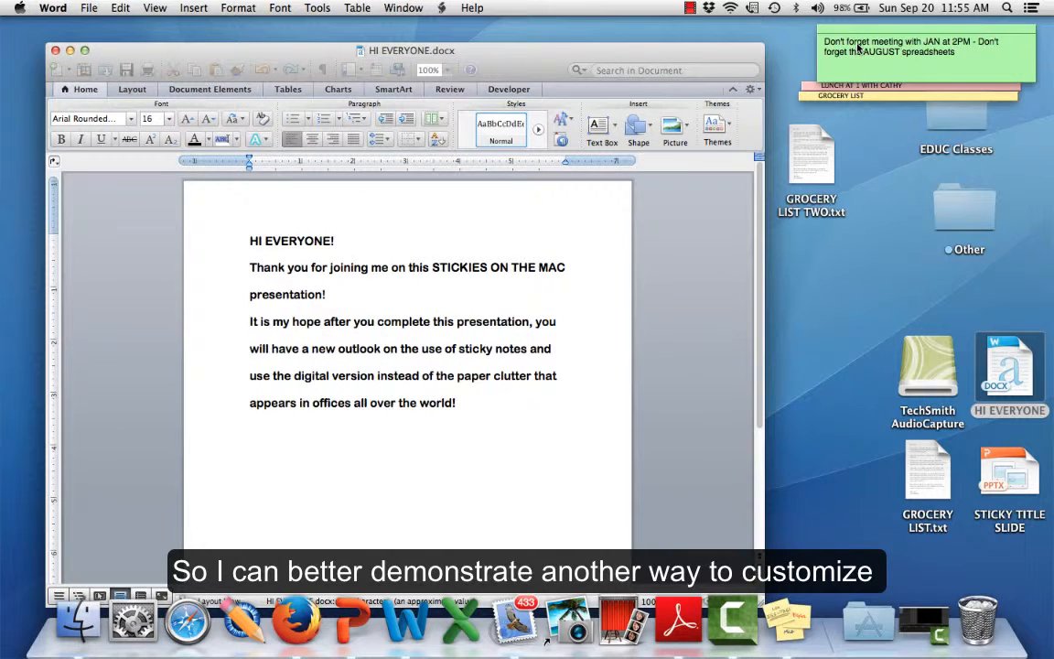
Make the green note a Floating Window over the Word document and test it by moving the note and the document window.
left_click_drag(866, 34, 586, 50)
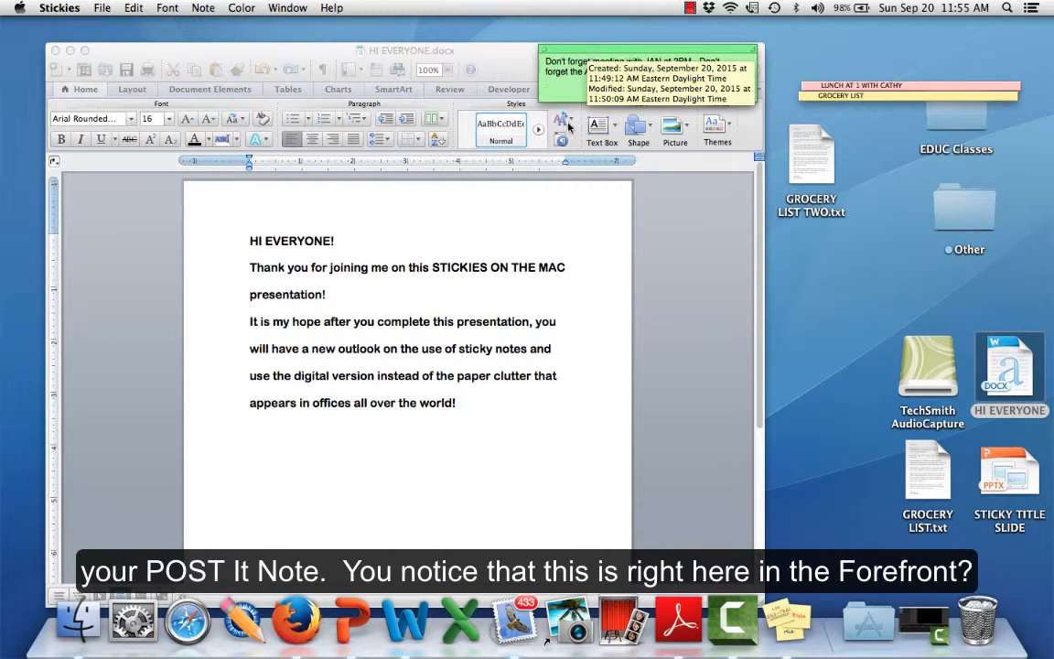
left_click(204, 9)
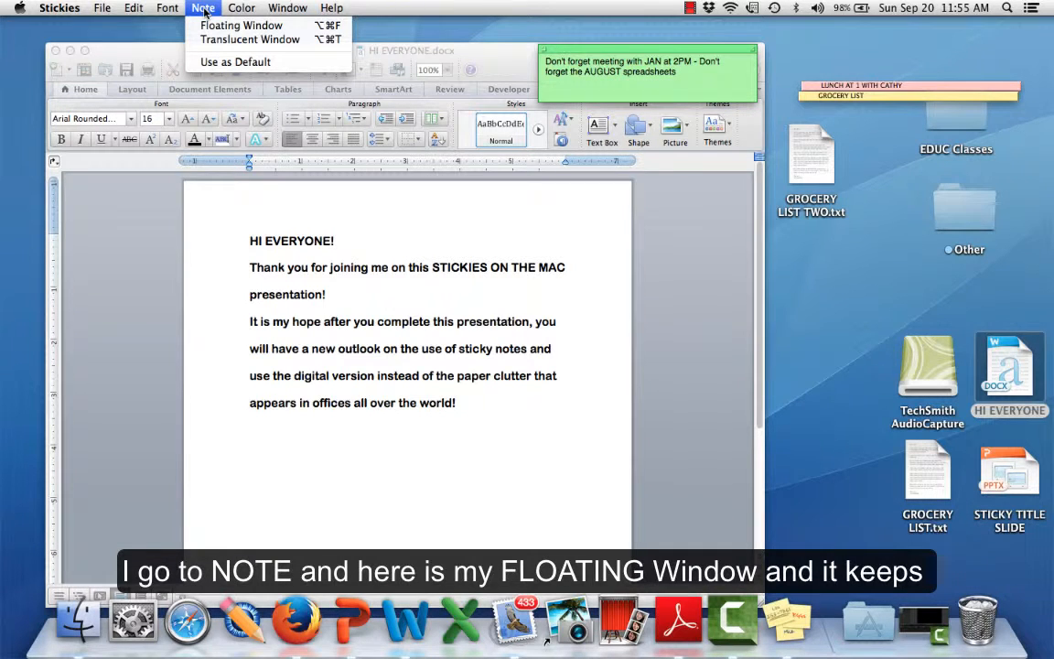
left_click(197, 25)
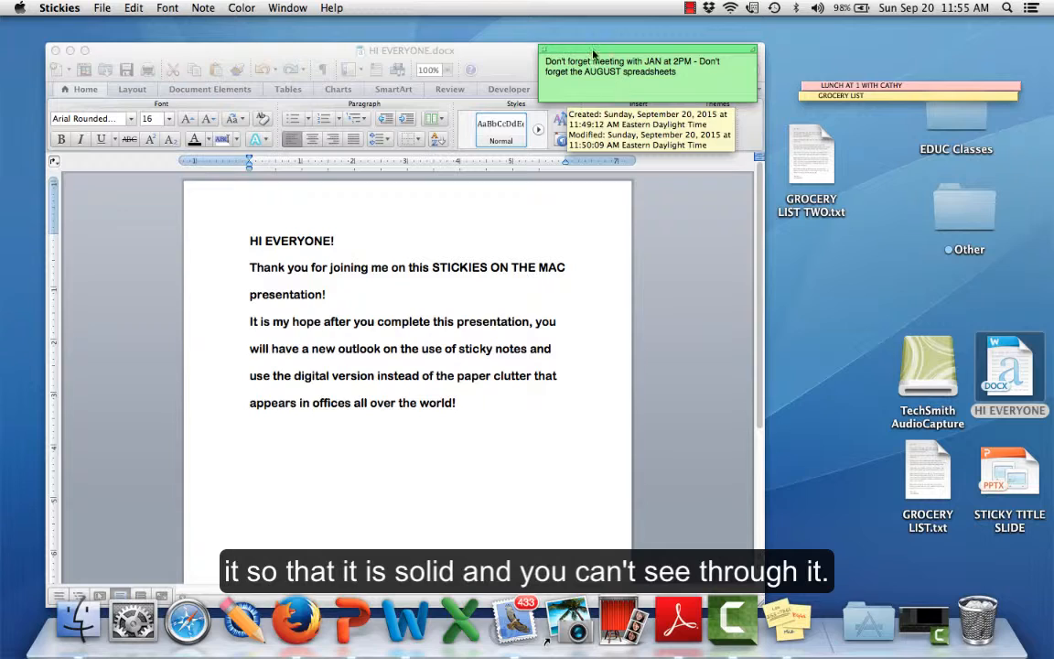
left_click_drag(593, 52, 825, 30)
mouse_move(665, 51)
left_mouse_down()
mouse_move(753, 37)
mouse_move(652, 58)
left_mouse_up()
left_click_drag(773, 24, 555, 58)
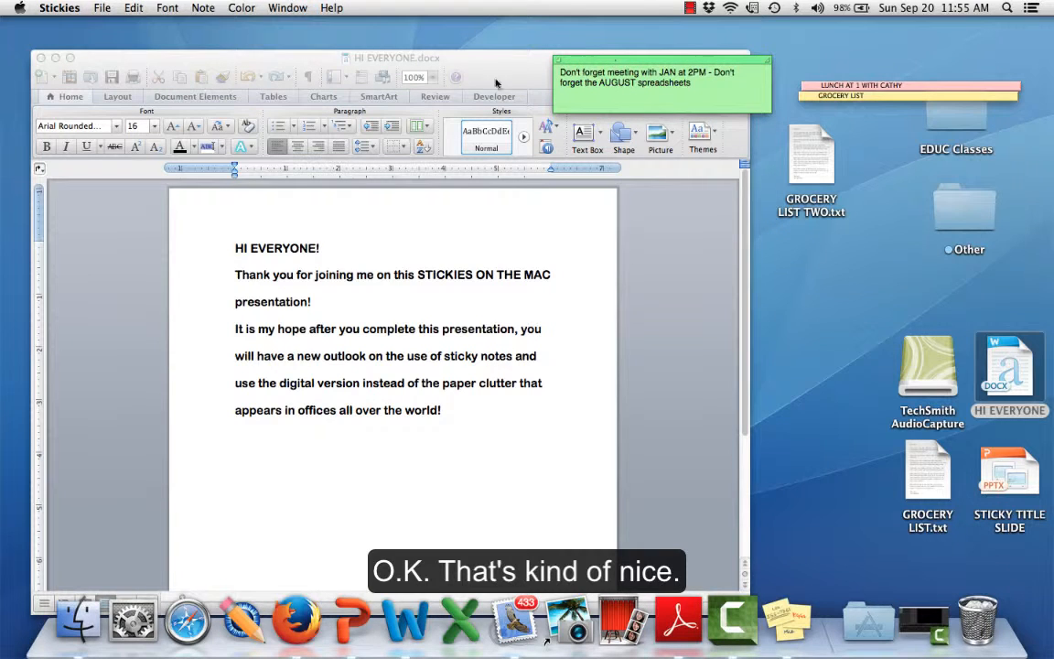
Turn off Floating Window for the green note, park it above the collapsed notes and shift the Word document window.
left_click(202, 8)
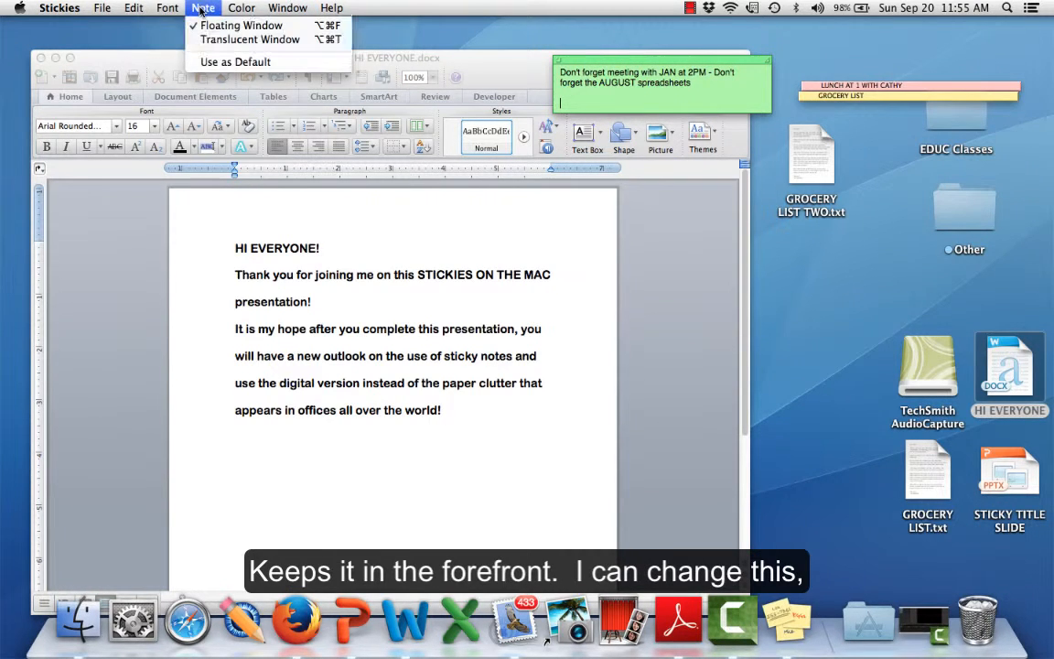
left_click(204, 24)
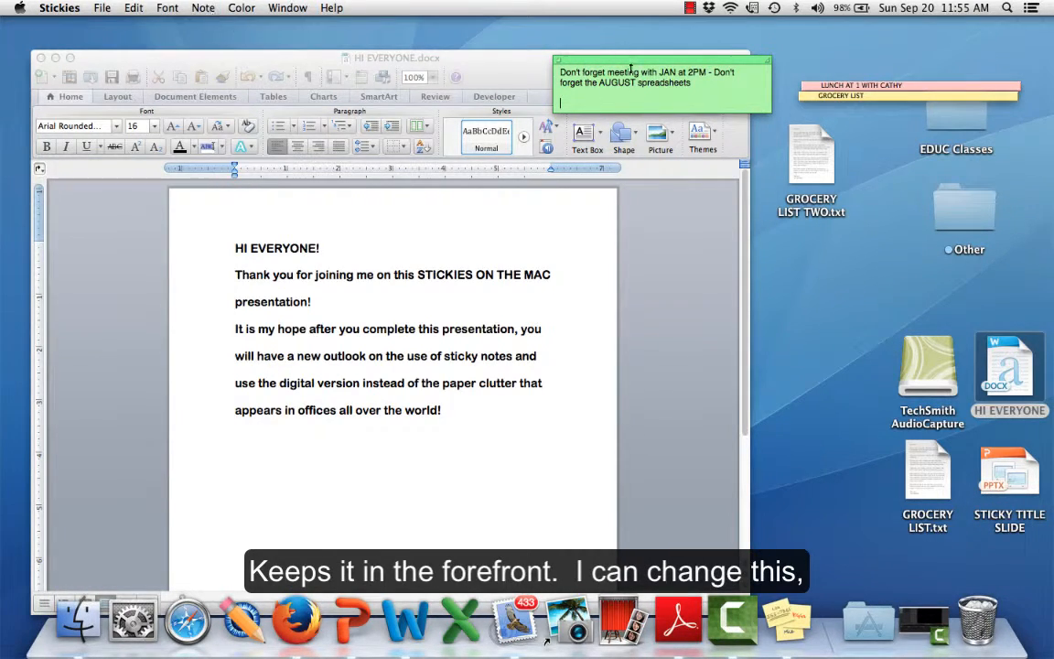
left_click_drag(625, 64, 853, 33)
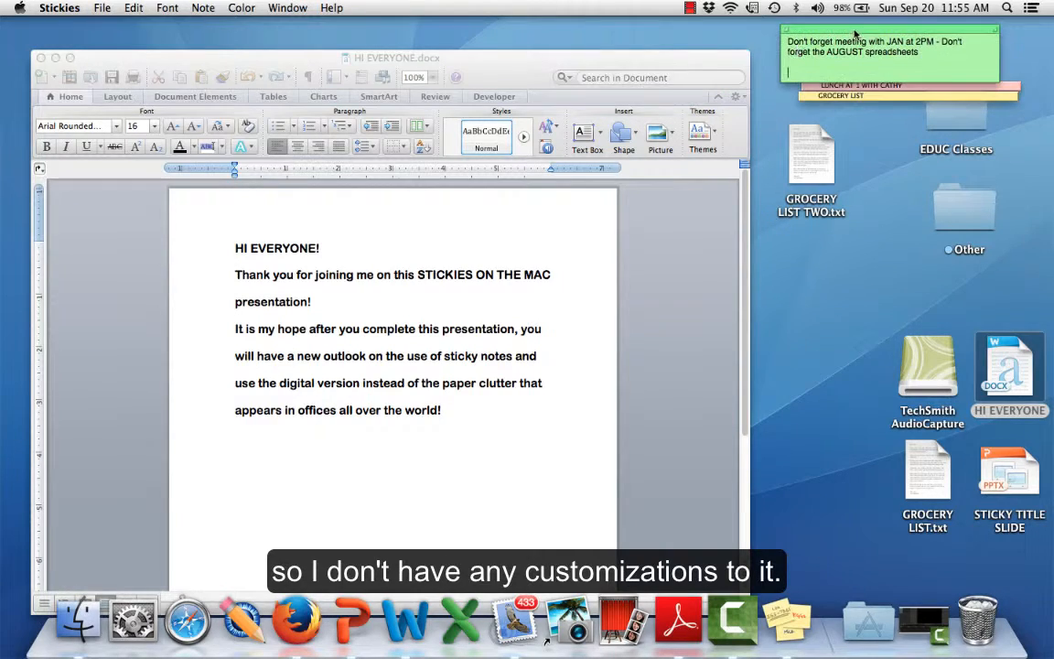
left_click_drag(646, 61, 713, 46)
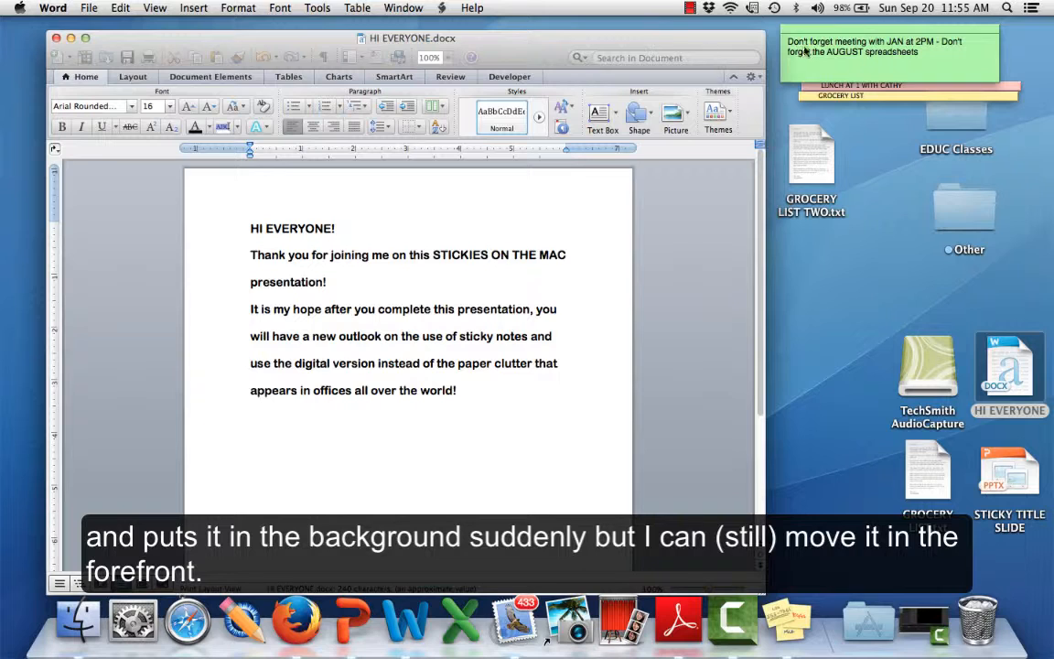
Make the green note a Translucent Window while it overlaps the Word document, and park it back above the collapsed notes.
left_click_drag(821, 35, 647, 39)
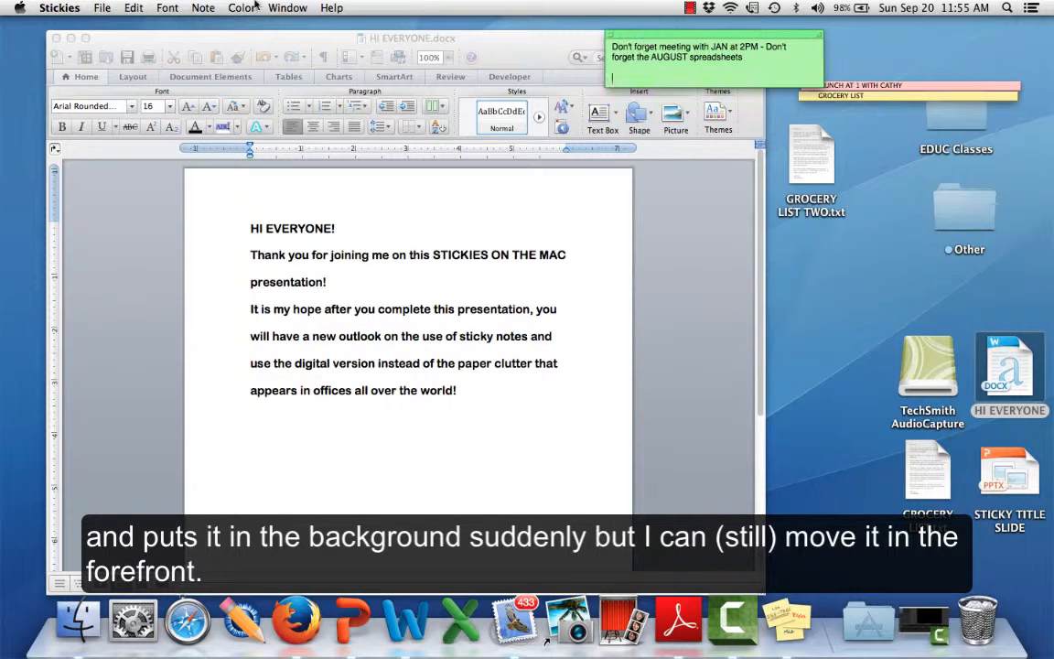
left_click(202, 7)
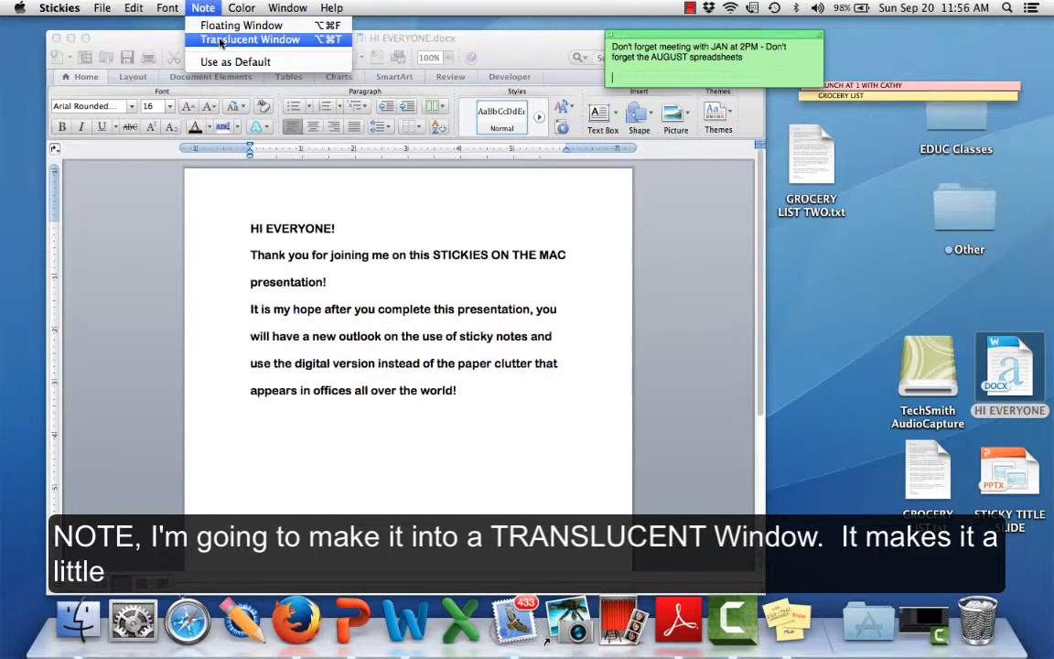
left_click(220, 41)
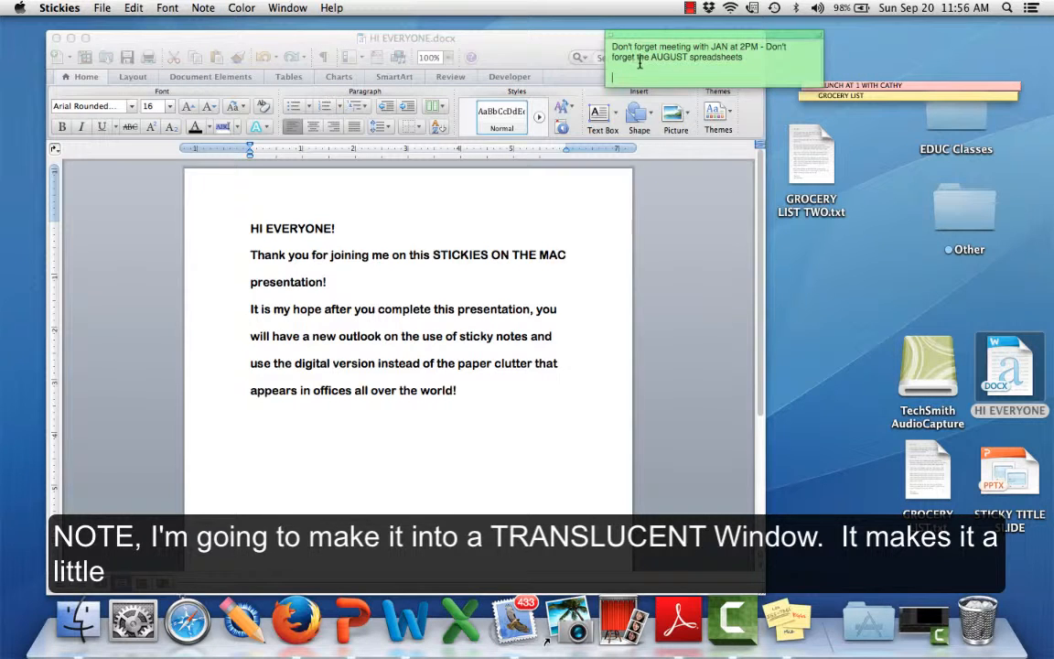
left_click_drag(664, 32, 851, 30)
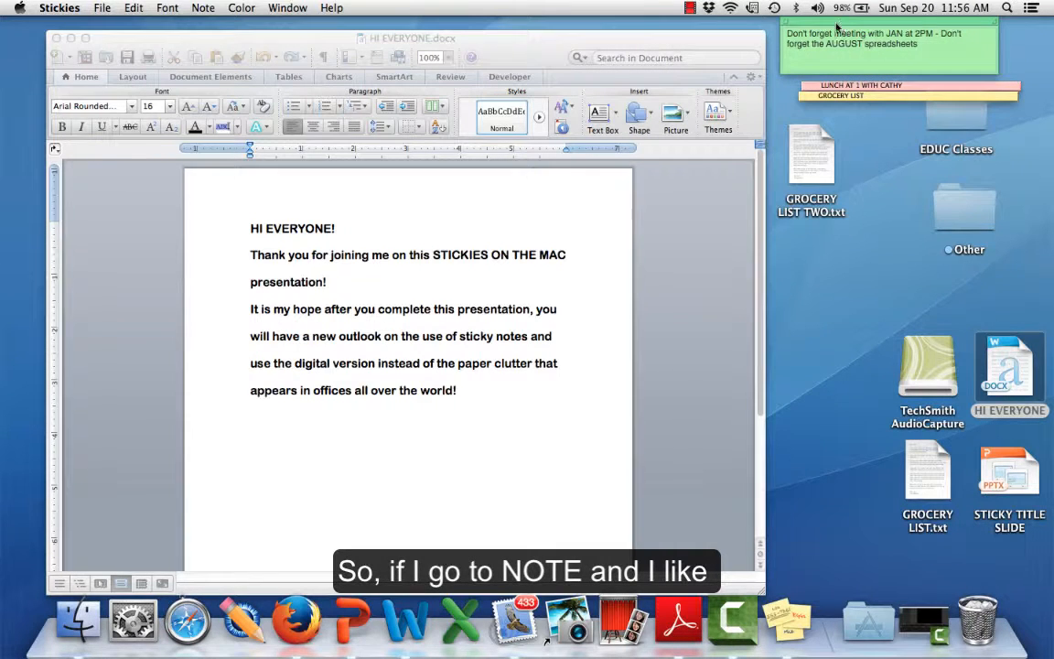
Set the green note's current translucent style as the default for new notes.
left_click(203, 9)
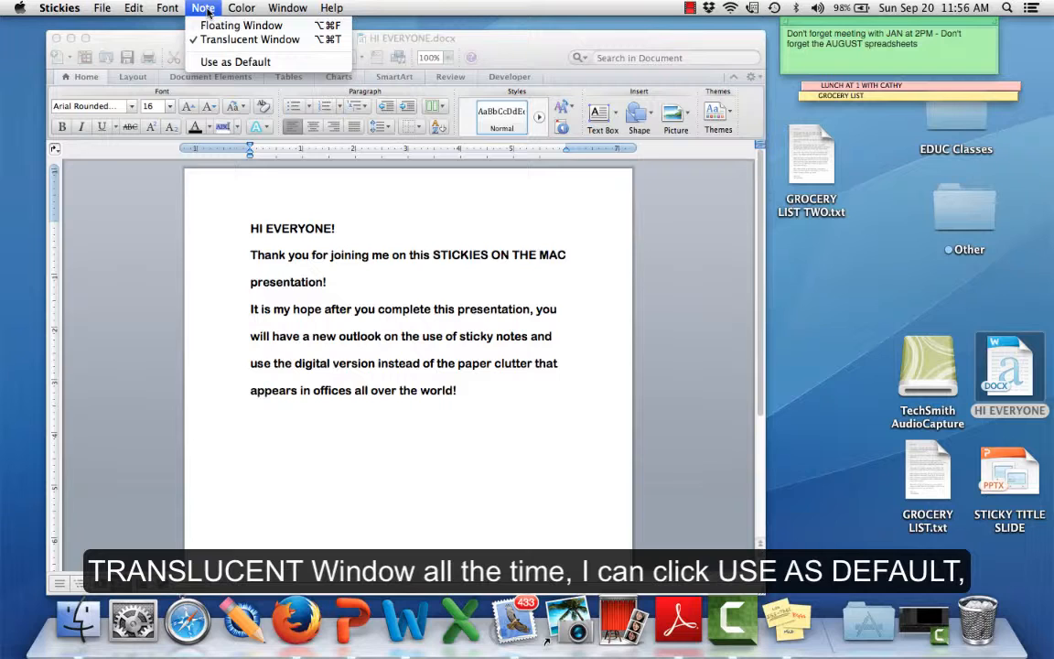
left_click(206, 62)
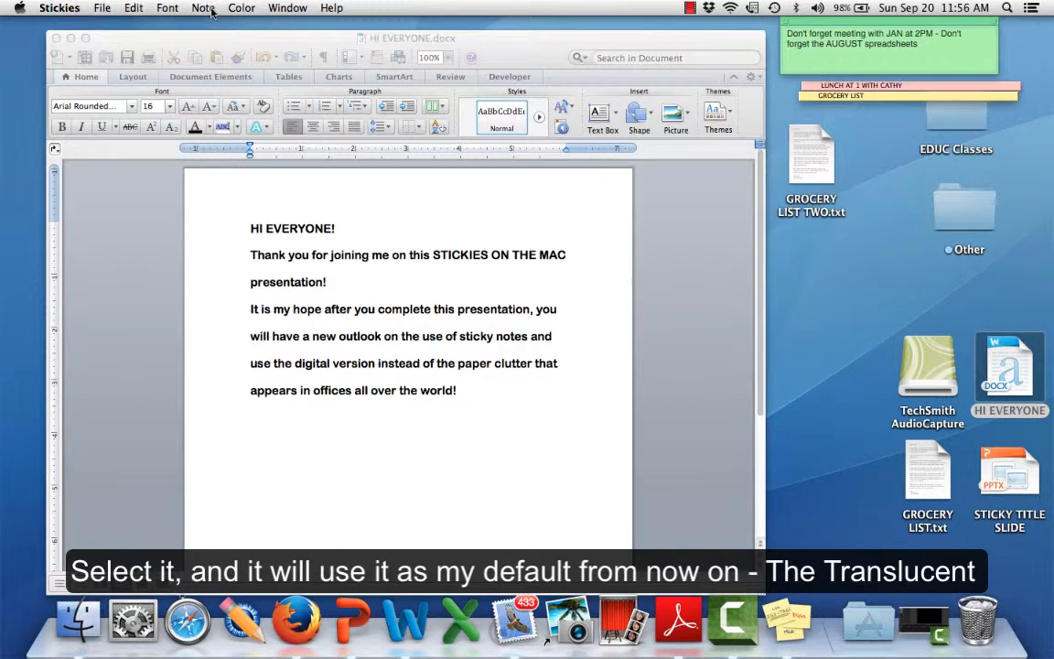
Turn off Translucent Window for the green note and close the HI EVERYONE Word document.
left_click(205, 11)
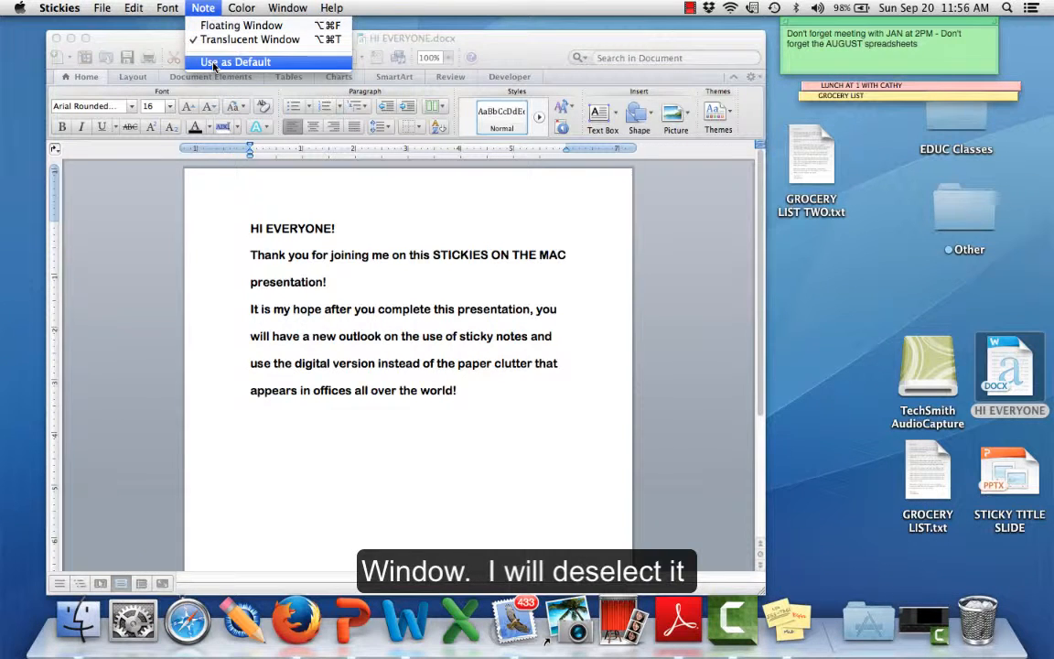
left_click(205, 41)
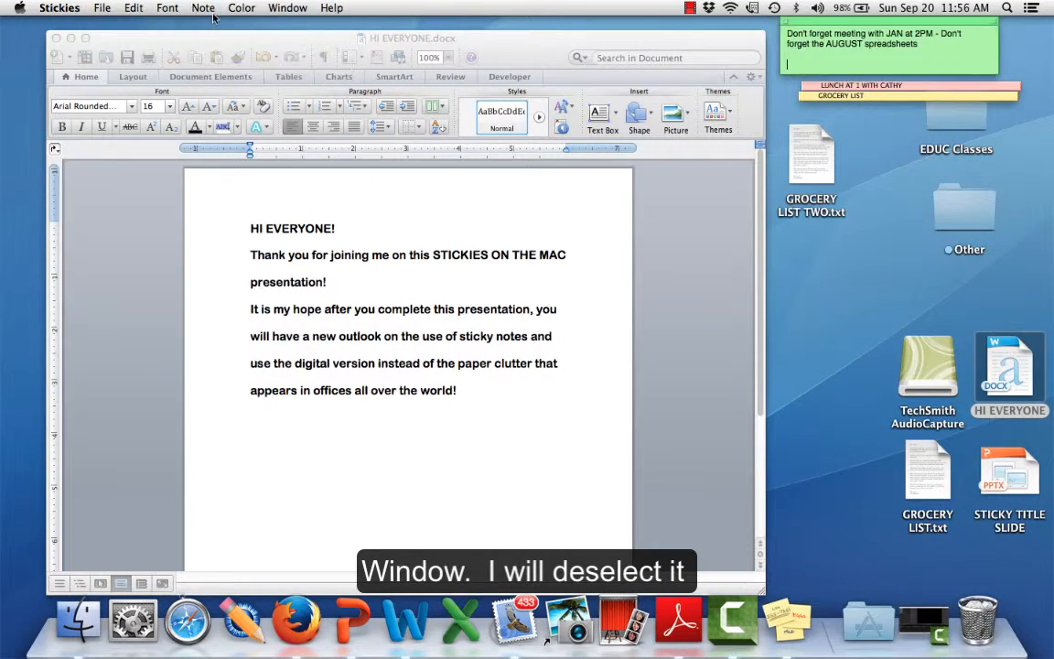
left_click(195, 11)
left_click(202, 8)
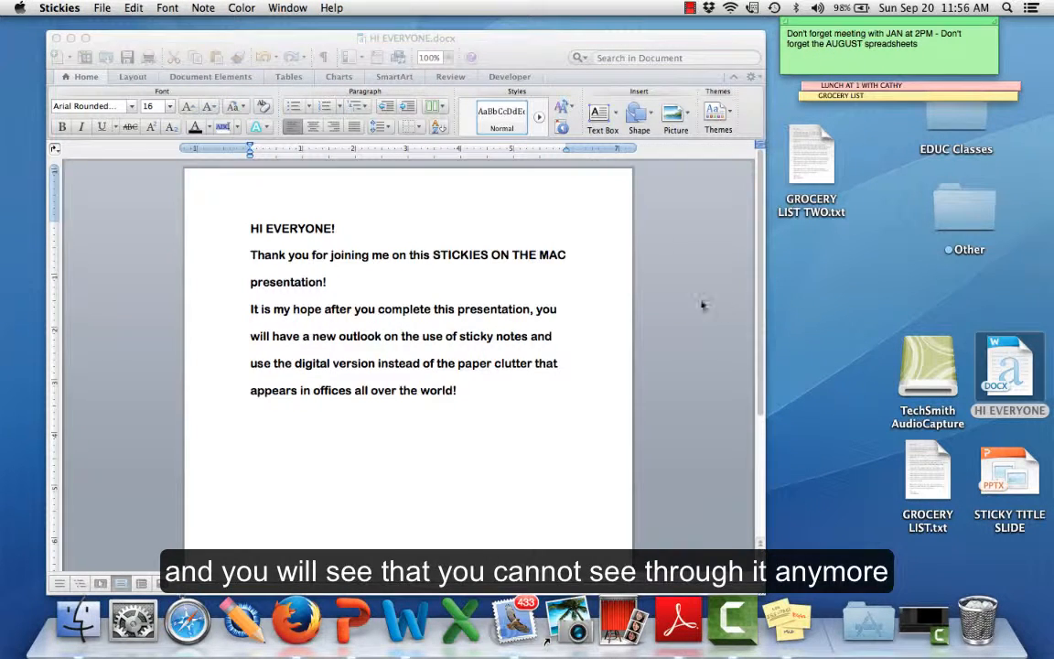
left_click(57, 39)
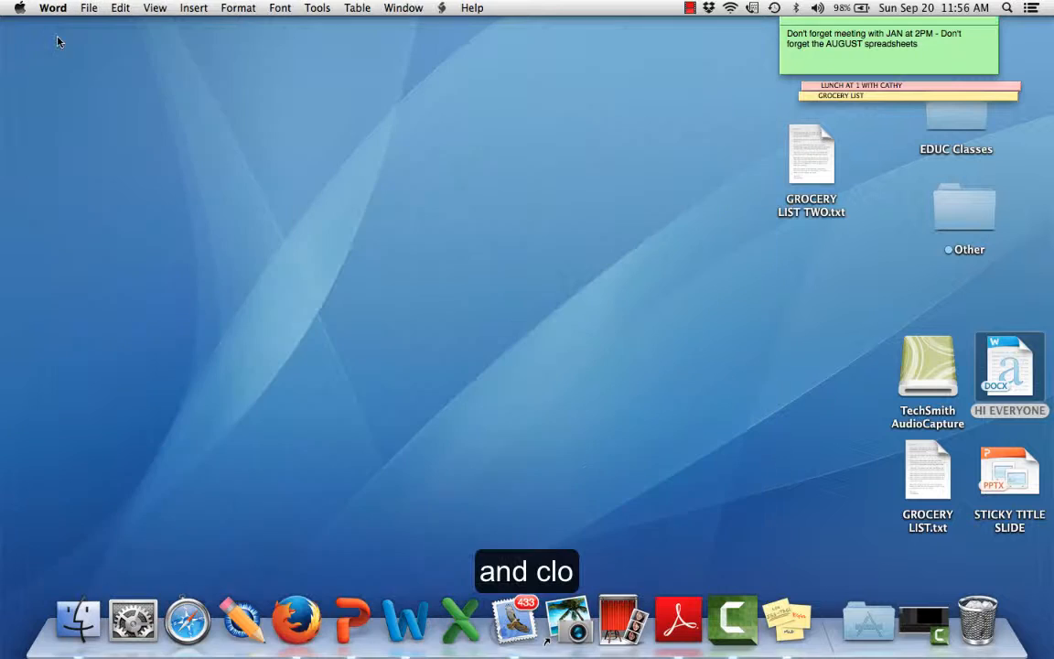